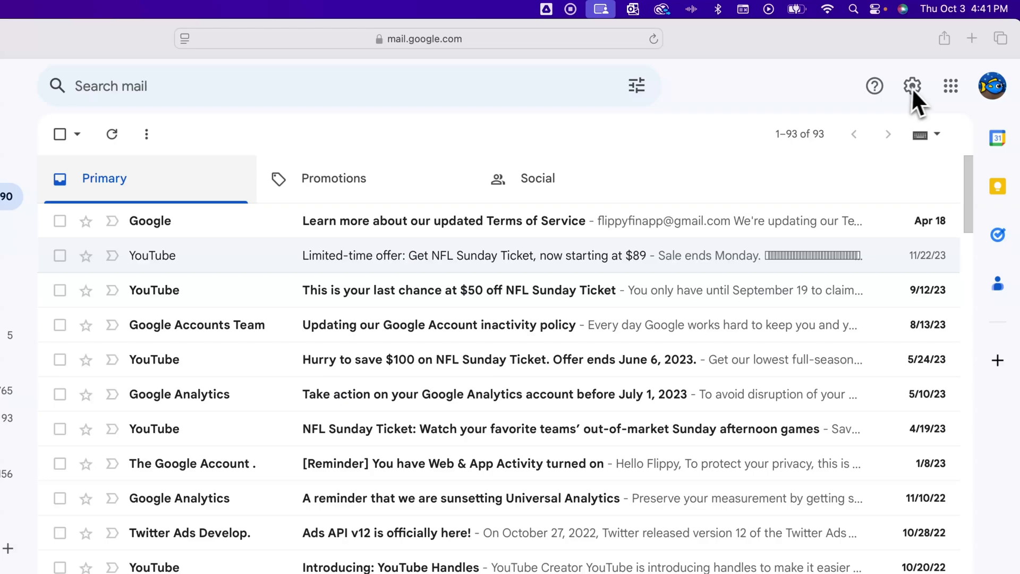
- Open Gmail's full settings on the Accounts and Import tab
click(914, 86)
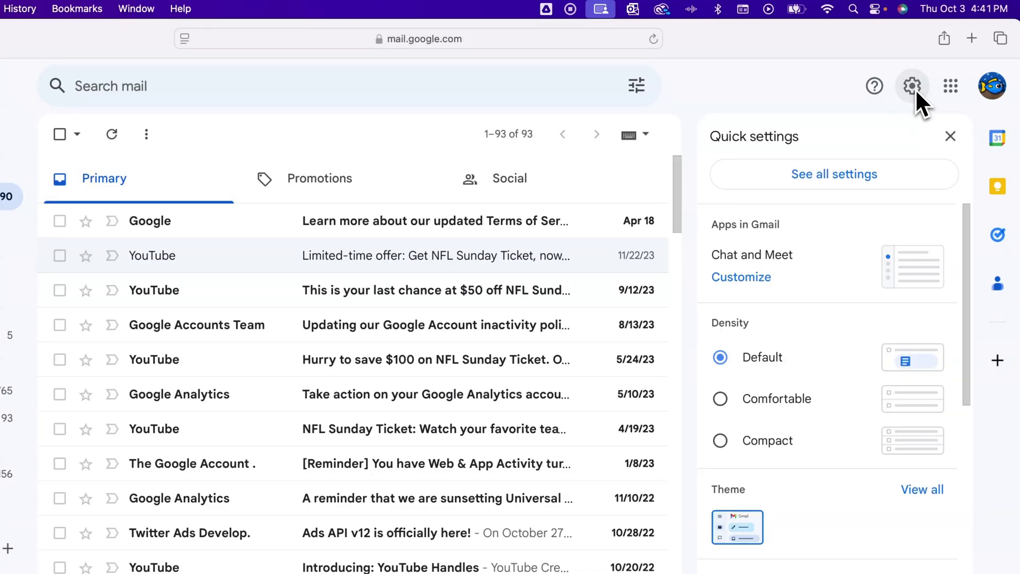
click(875, 174)
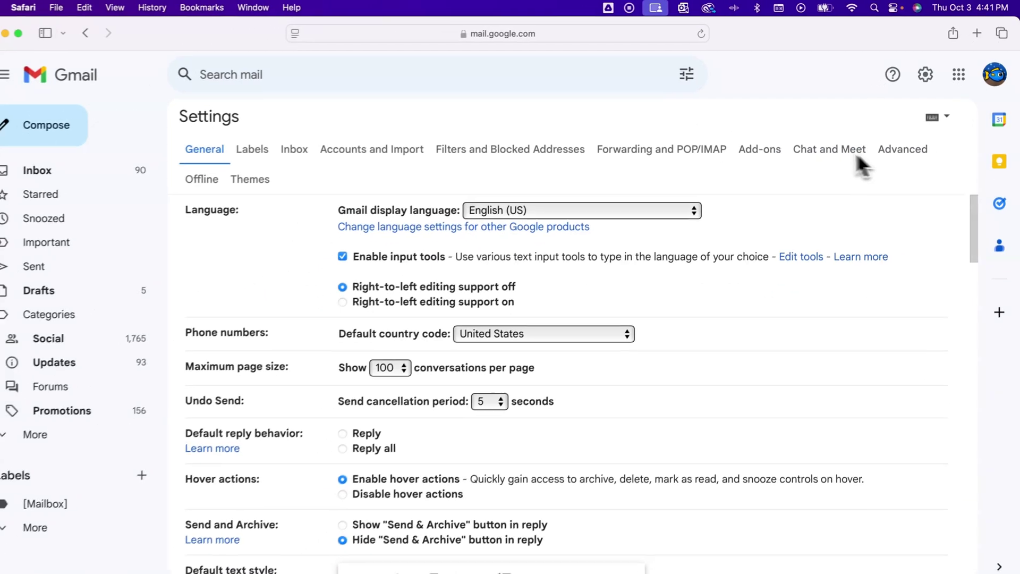
click(383, 147)
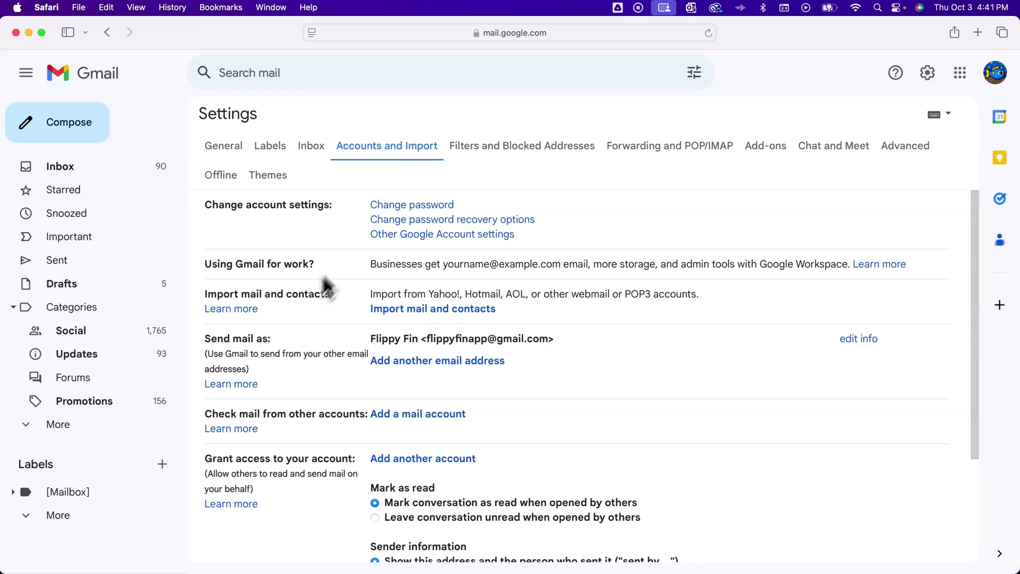
- Highlight the Send mail as heading and the current address to review them
double_click(219, 340)
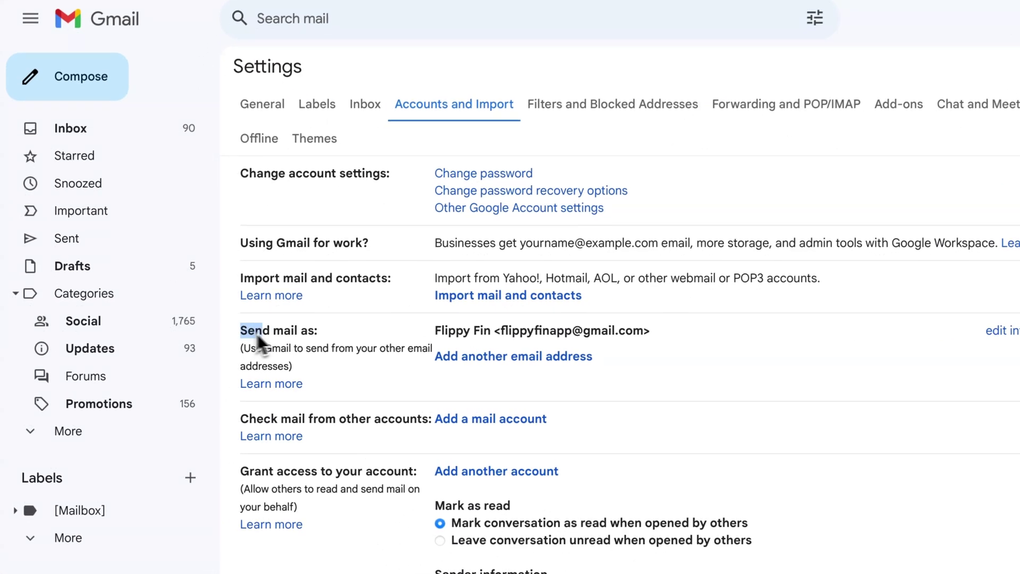
drag(256, 332, 318, 328)
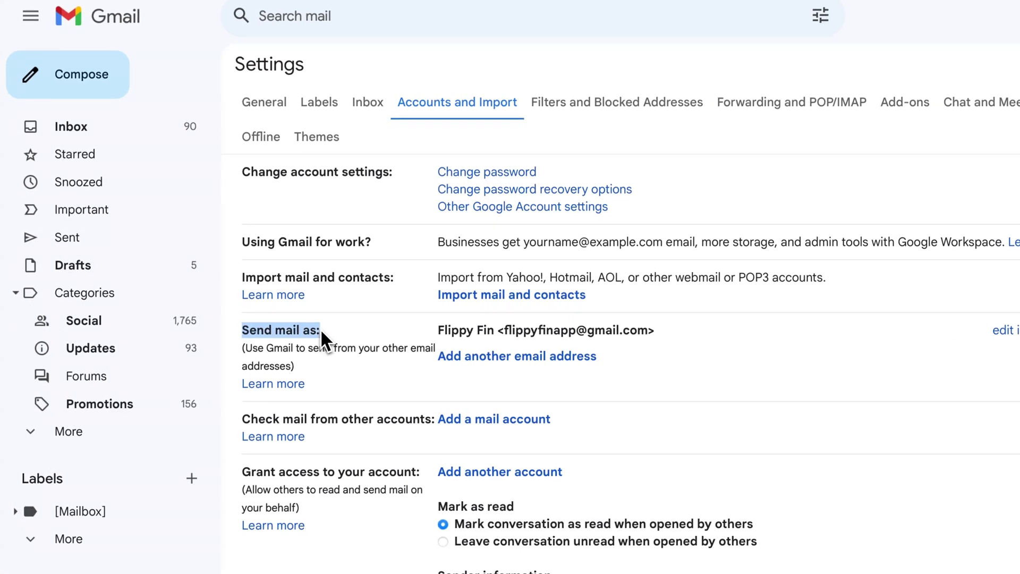
click(328, 331)
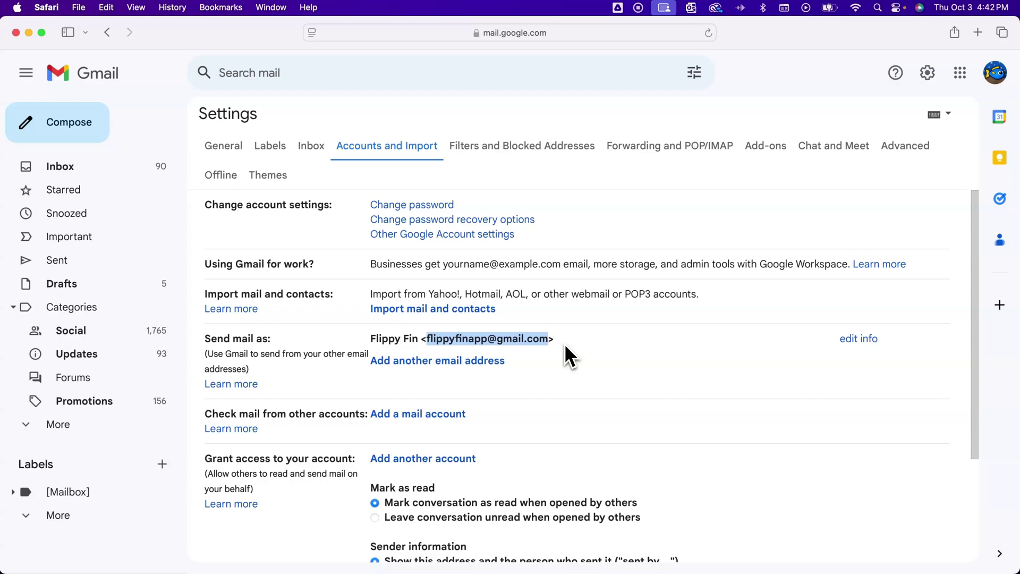
click(502, 343)
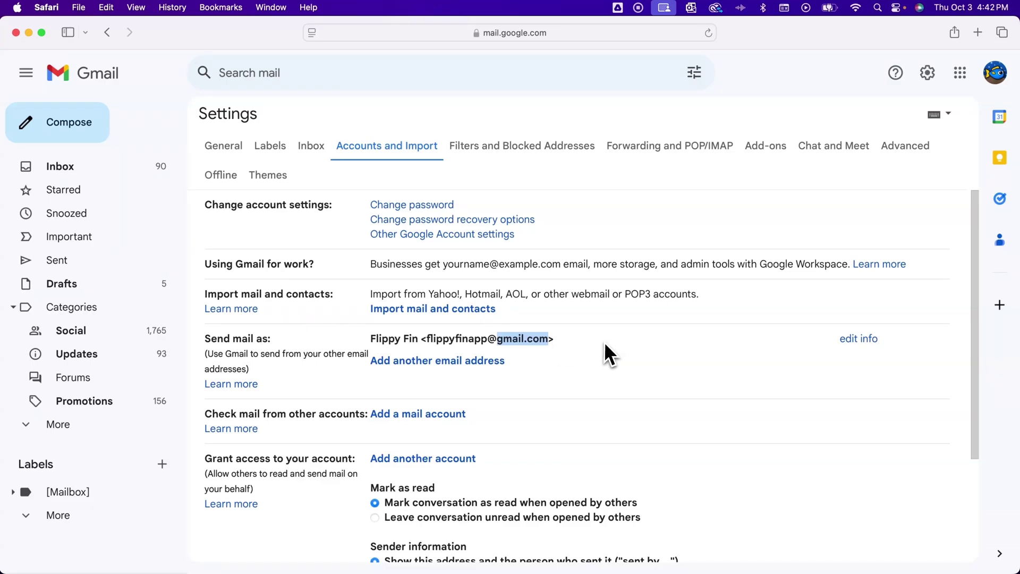
- Add the account's googlemail.com address as an alias, then check both send-as rows
click(488, 363)
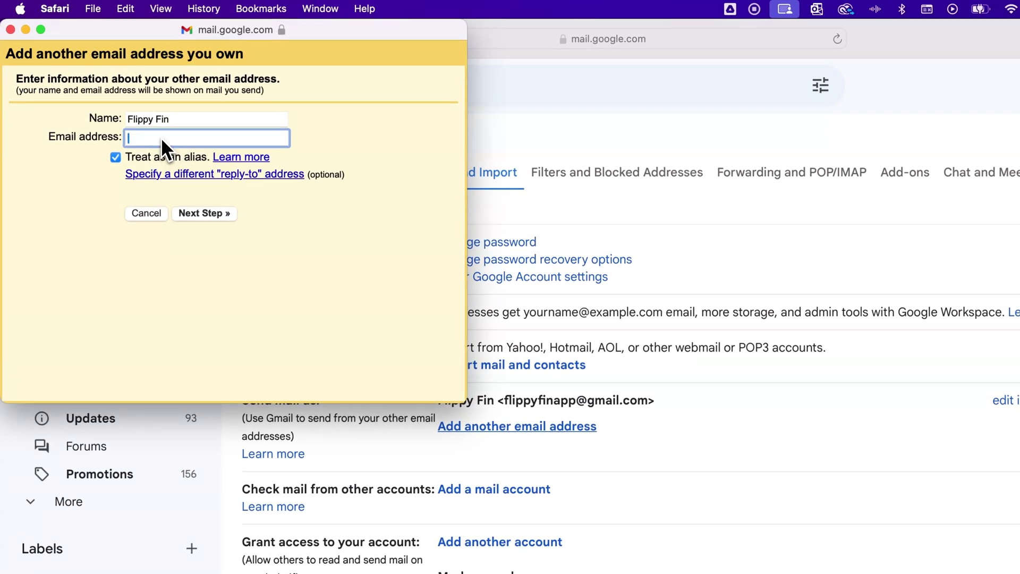
drag(176, 120, 130, 120)
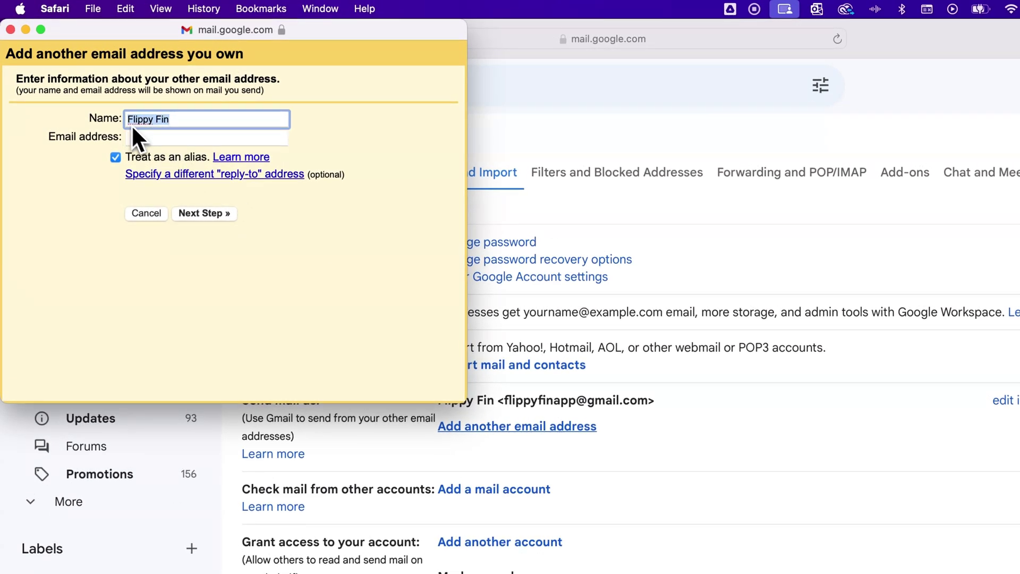
click(144, 138)
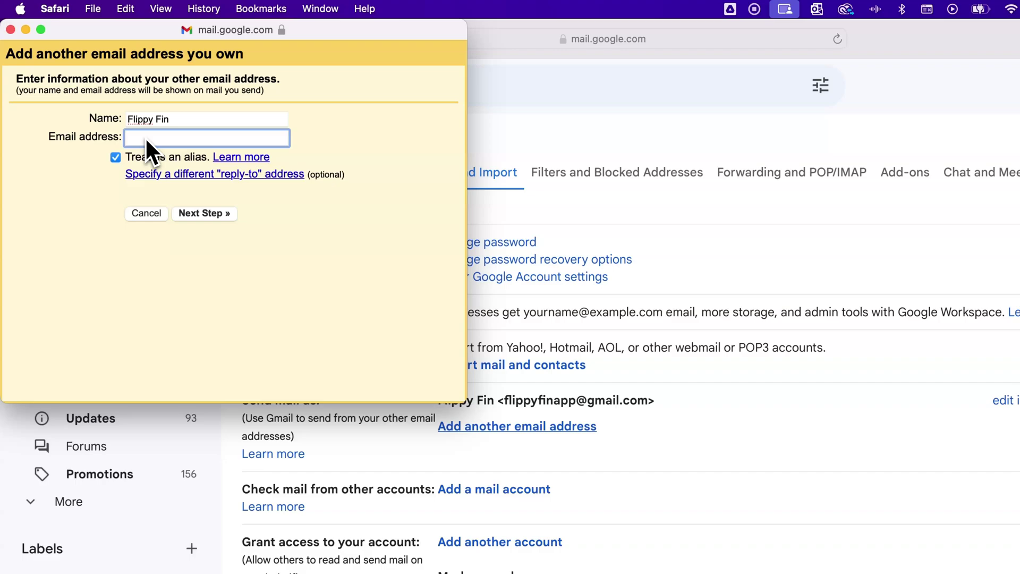
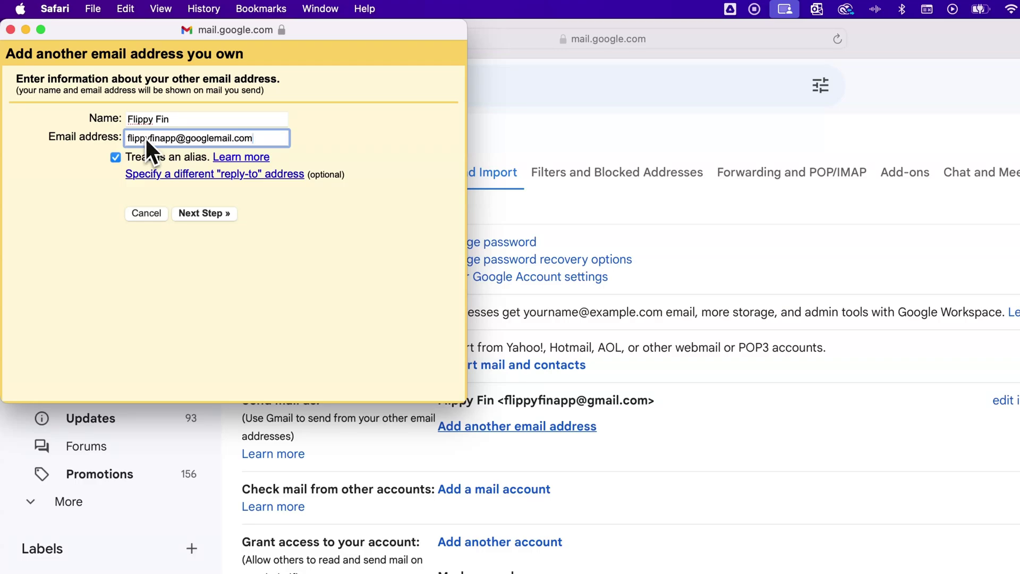
click(193, 212)
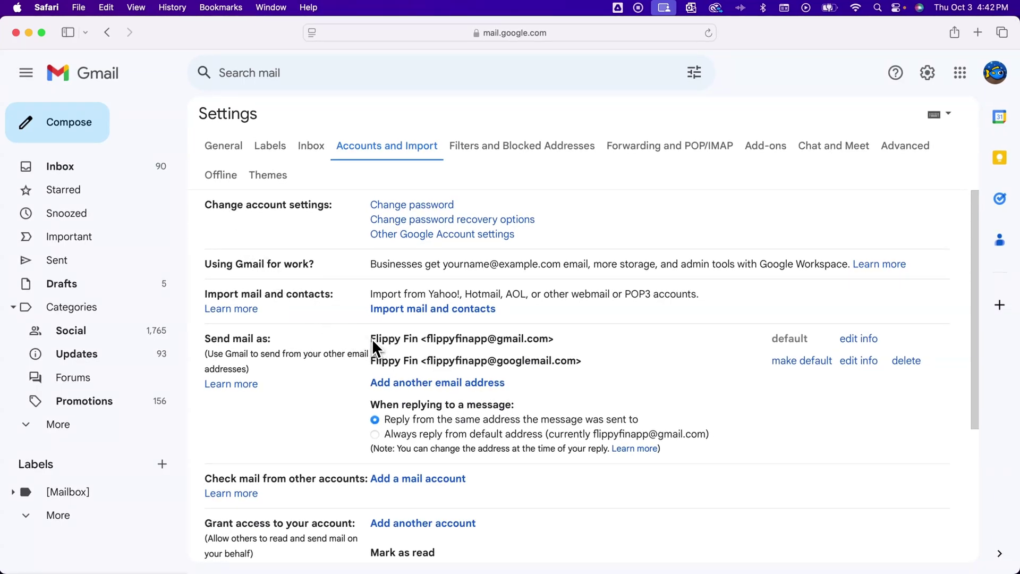
drag(372, 339, 591, 362)
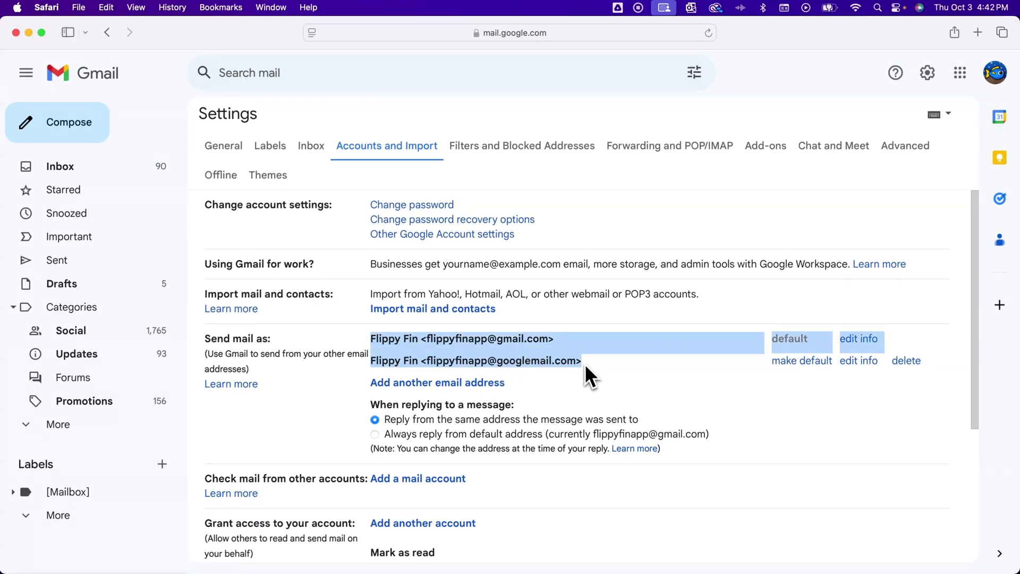
click(571, 364)
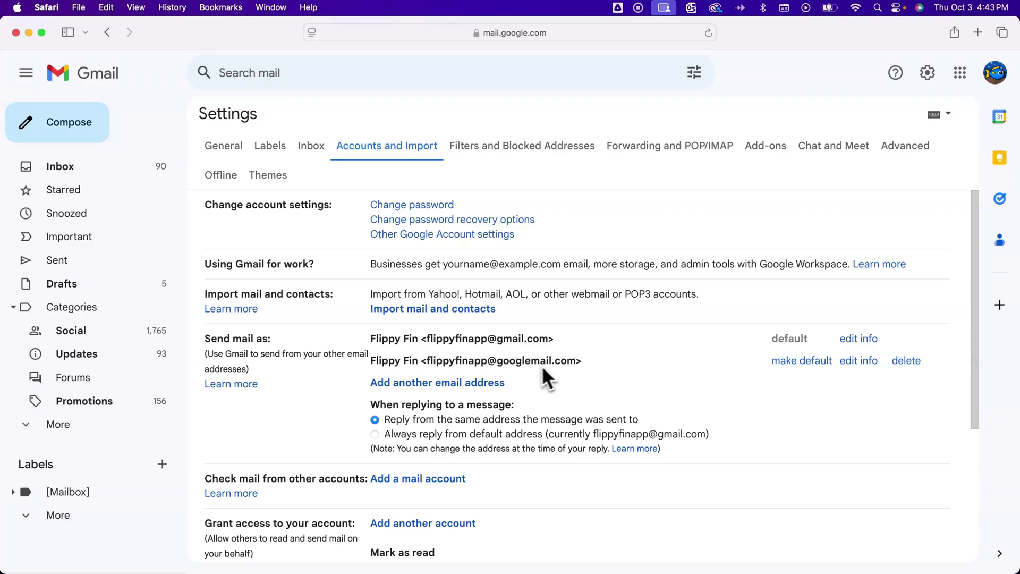
- Add the +biz gmail.com alias with 'Business' appended to the sender name
click(489, 365)
click(462, 382)
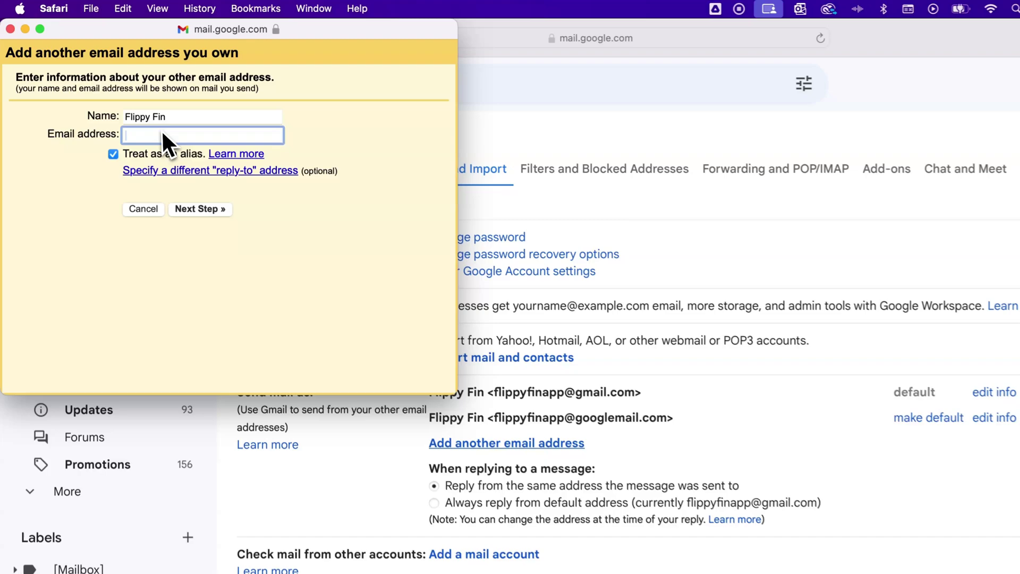
click(148, 104)
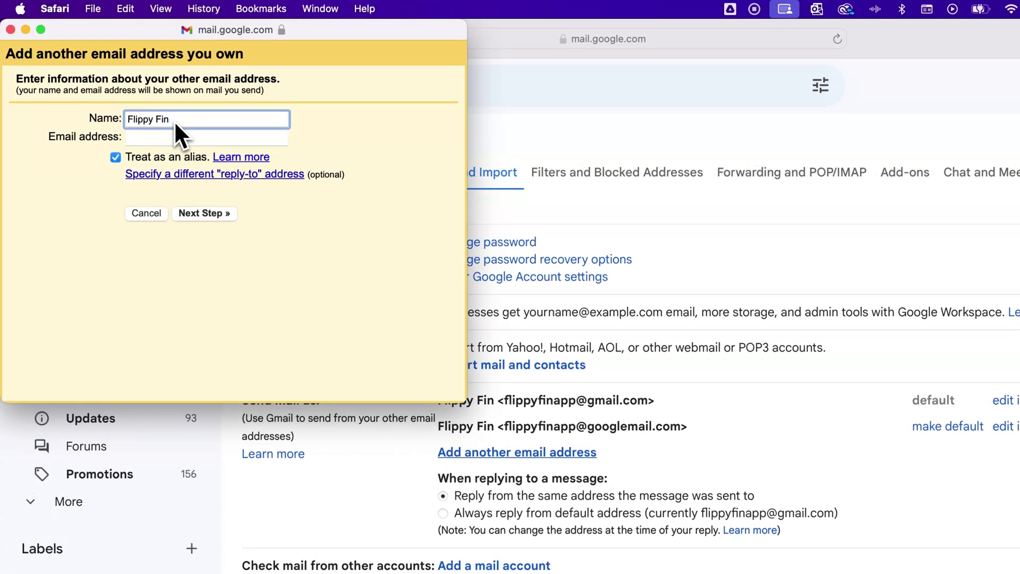
text(Business)
click(174, 138)
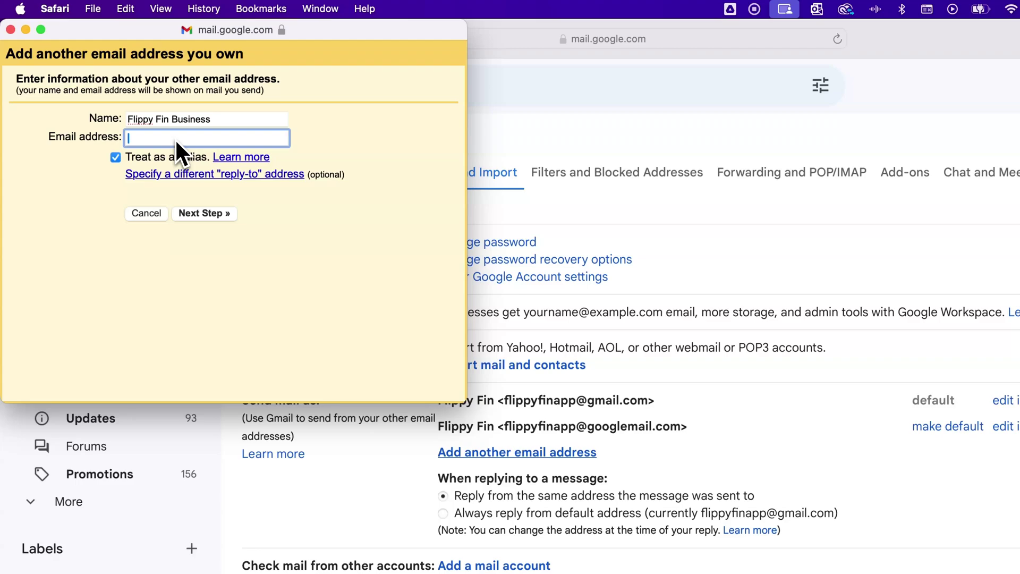
drag(129, 138, 232, 137)
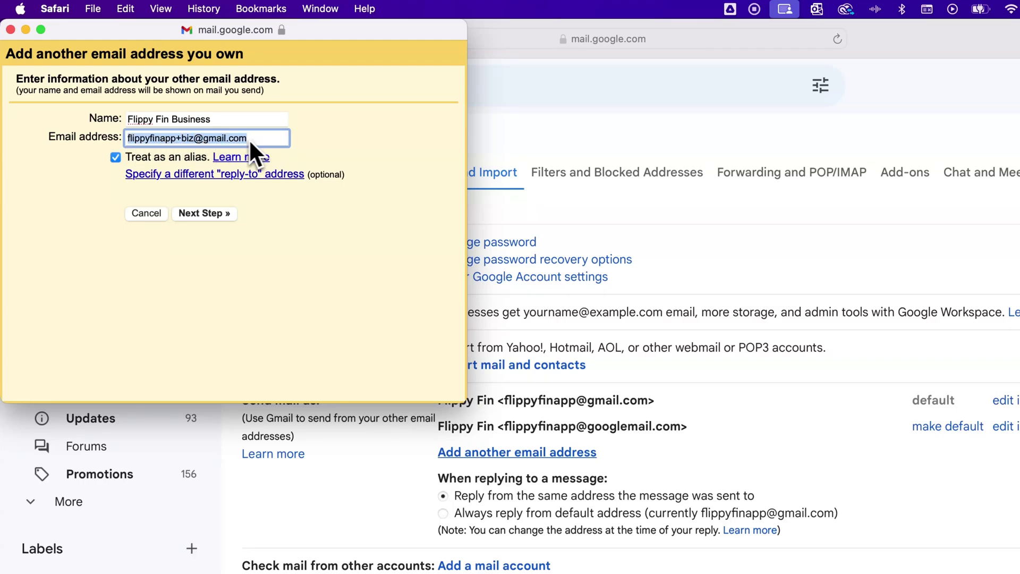
click(202, 139)
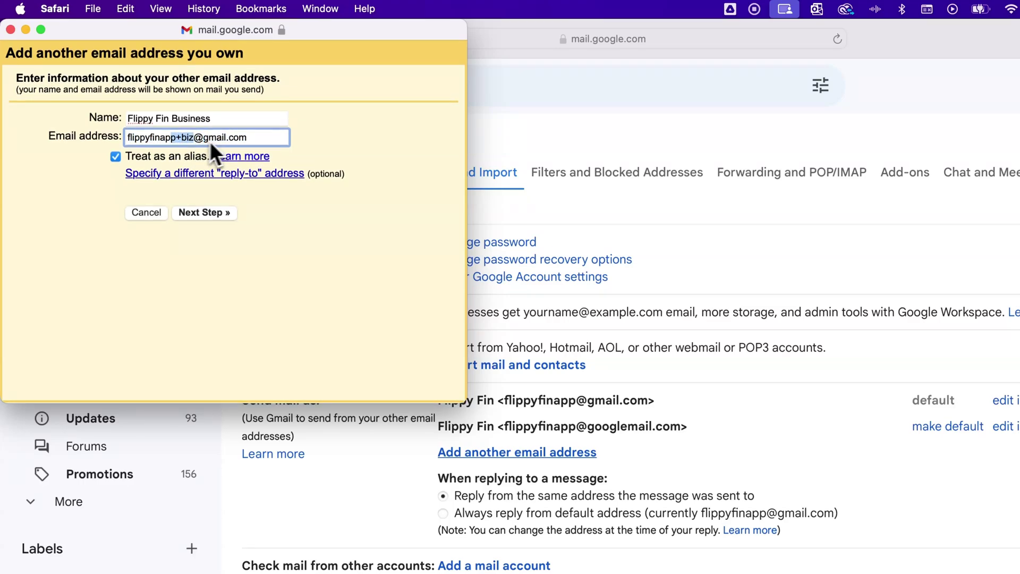
click(227, 139)
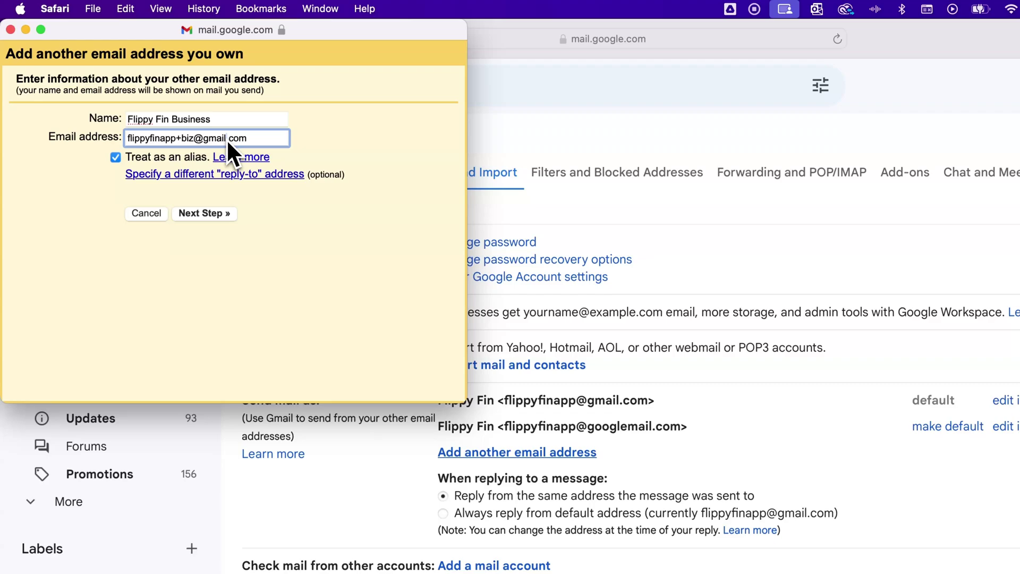
click(218, 213)
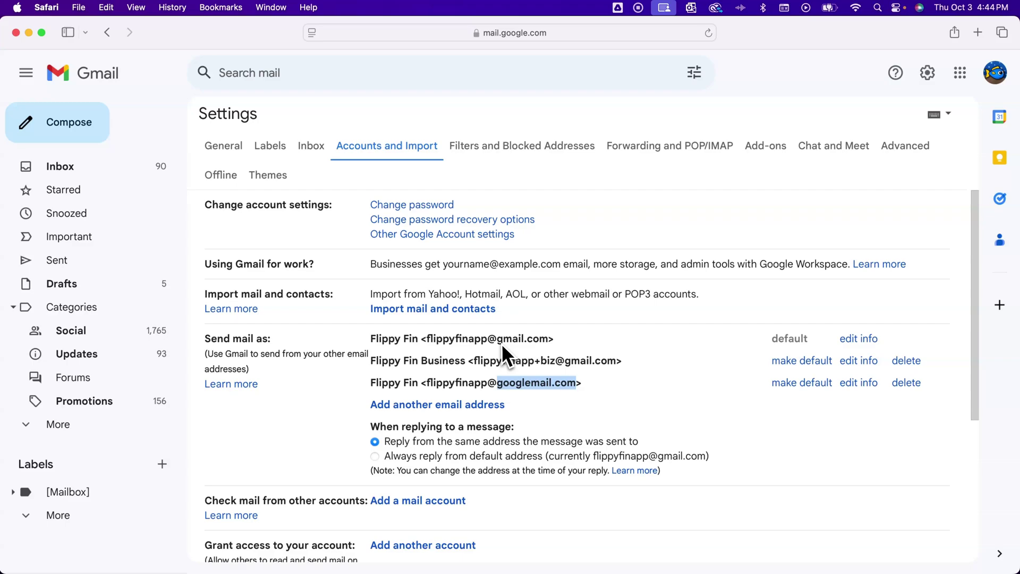
- Review the three send-as addresses and the reply-from-receiving-address preference
drag(499, 343, 506, 345)
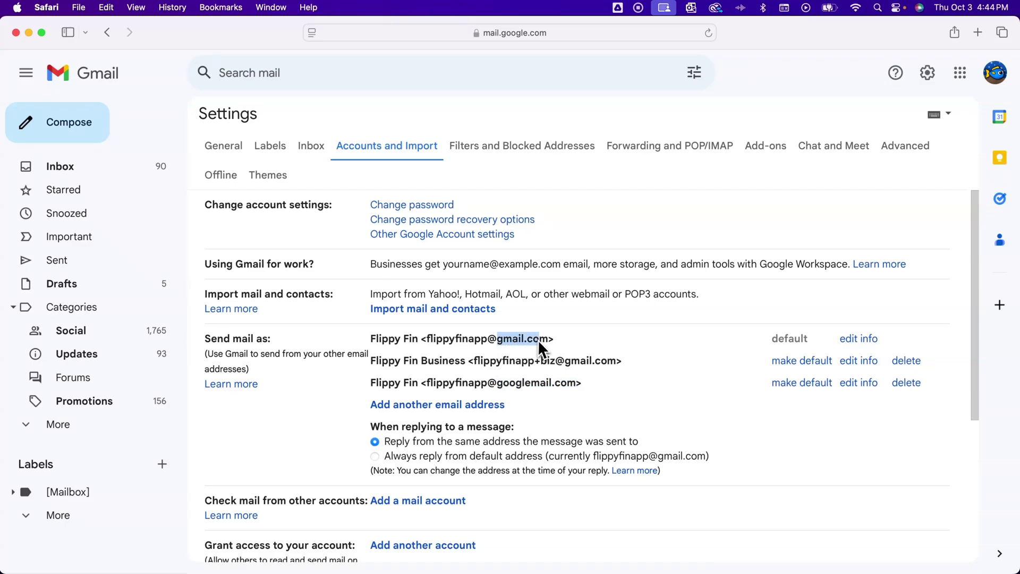
drag(497, 383, 543, 384)
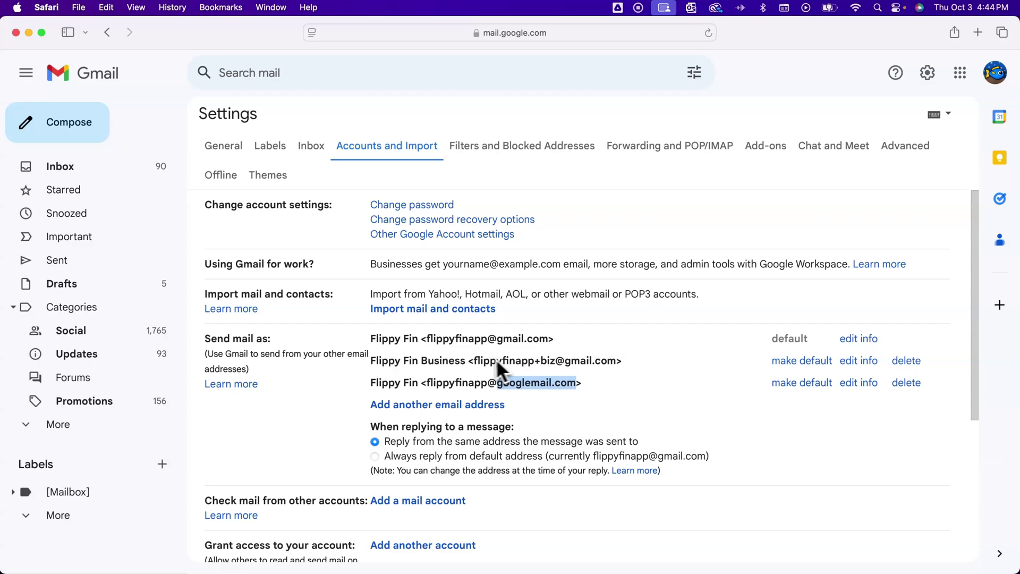
drag(475, 361, 492, 362)
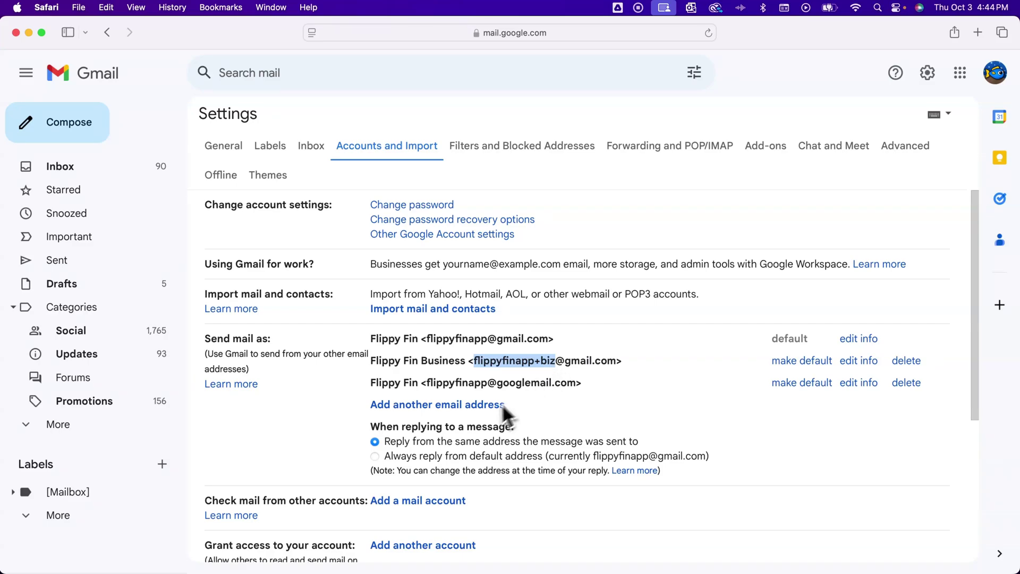
drag(372, 427, 419, 429)
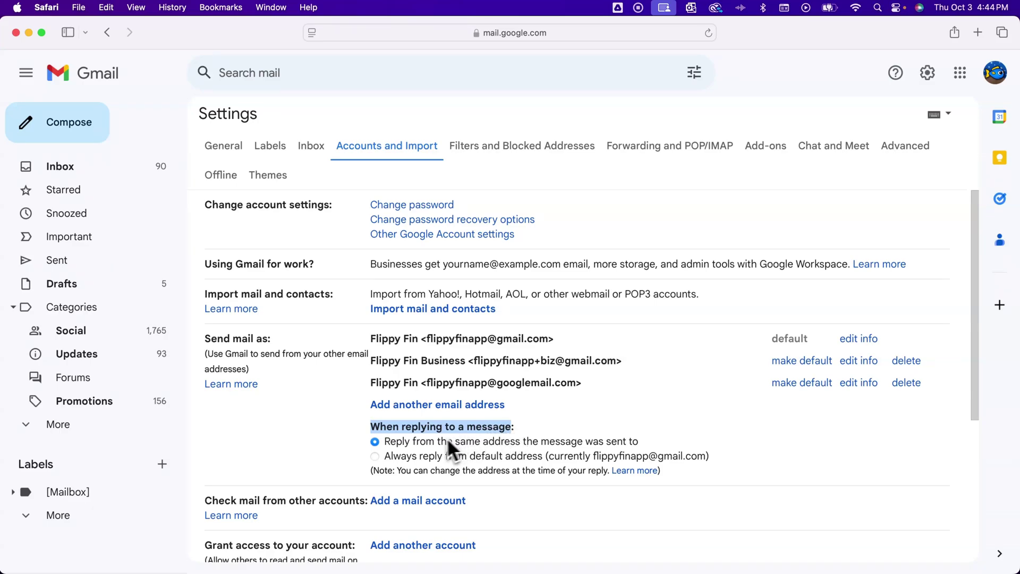
click(403, 443)
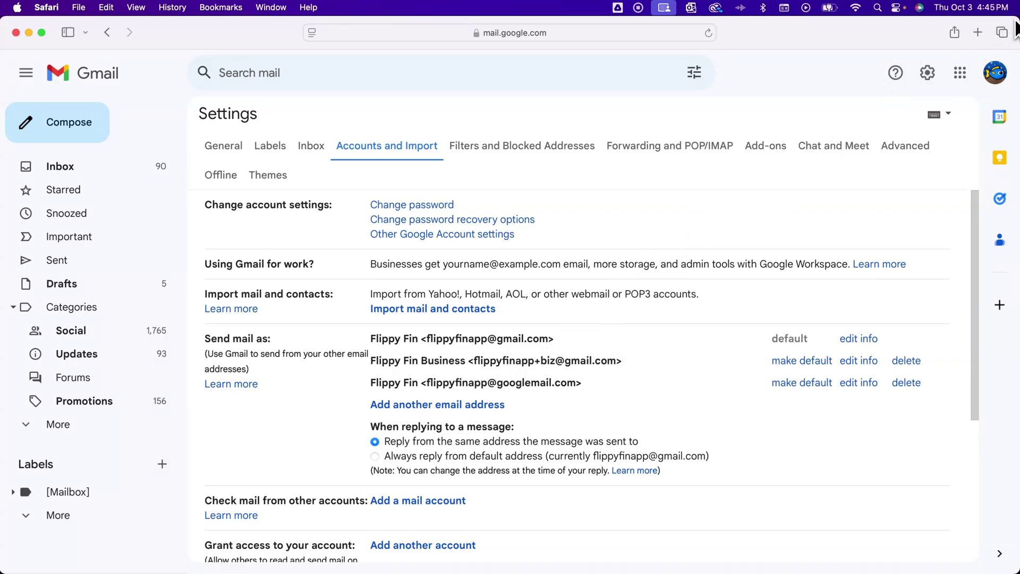
- Tile the second account's Gmail window beside the first account's inbox
drag(1017, 21, 551, 23)
click(871, 31)
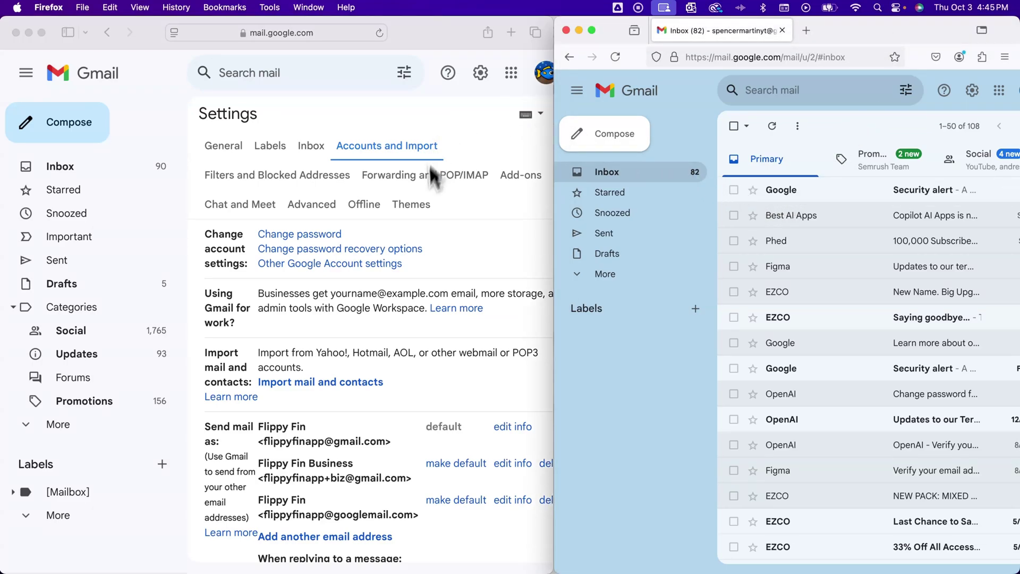
click(439, 226)
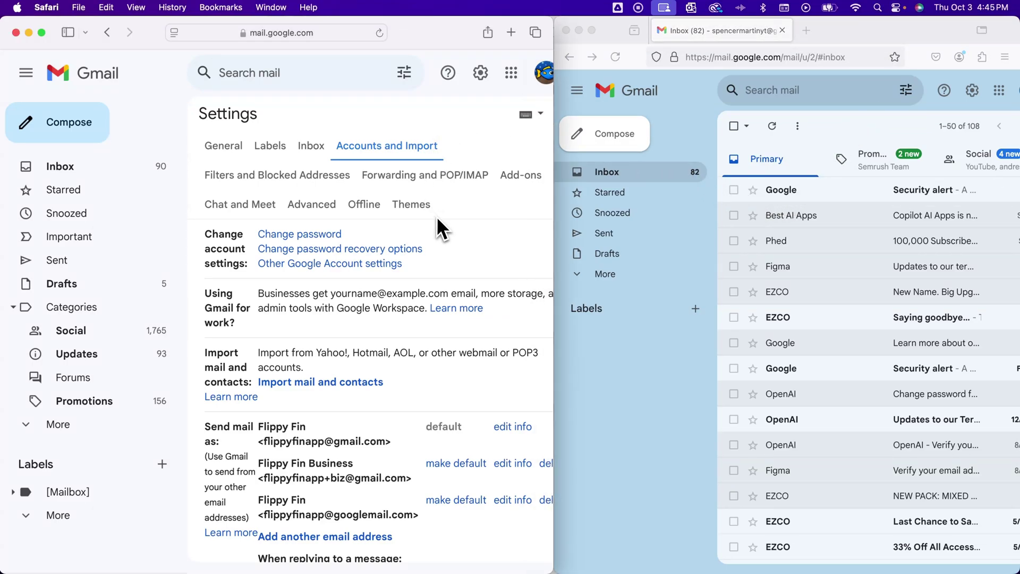
click(52, 166)
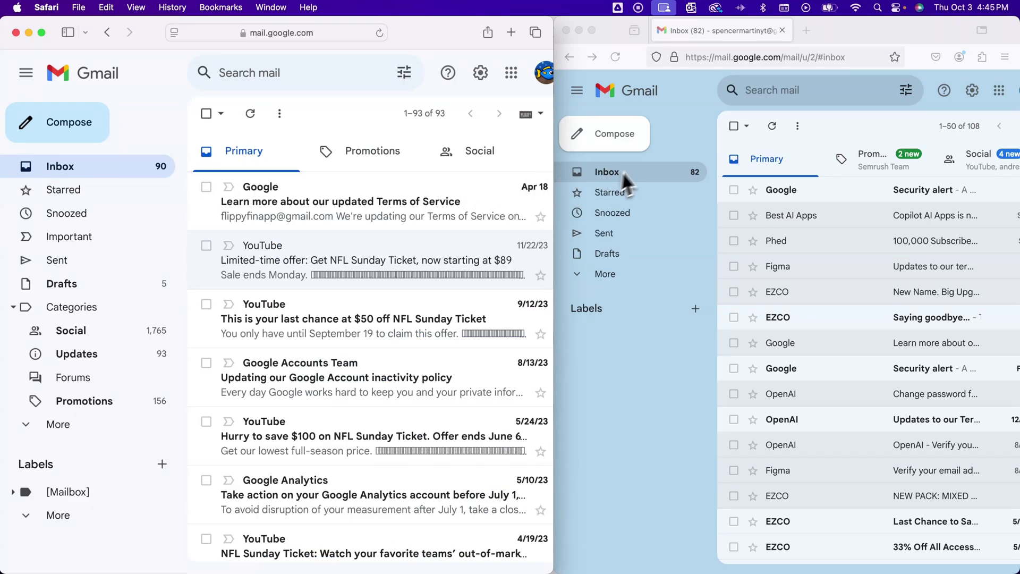
click(659, 133)
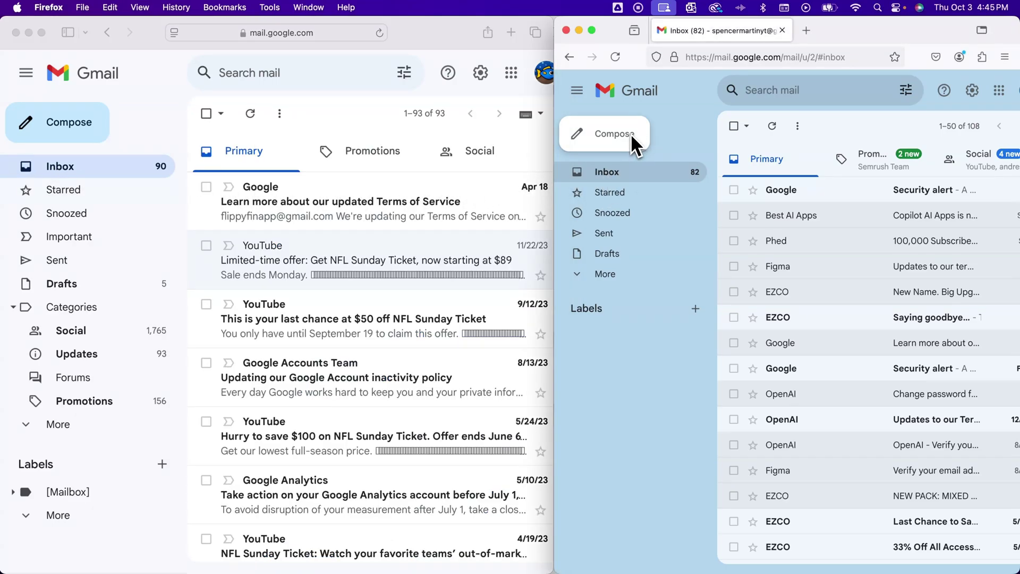
- From the second account, send 'Test Email' with body 'test' to the +biz alias
click(632, 136)
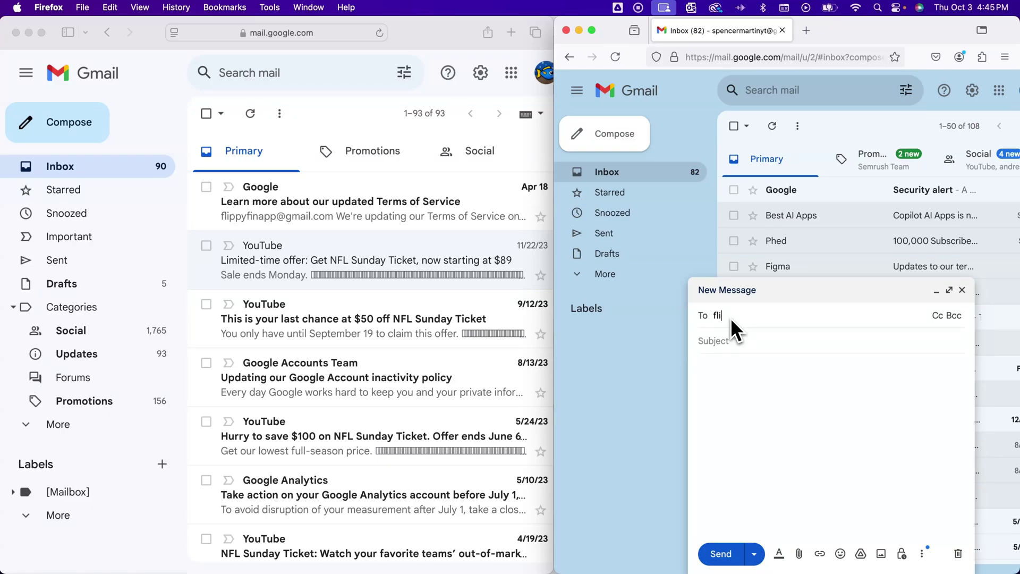
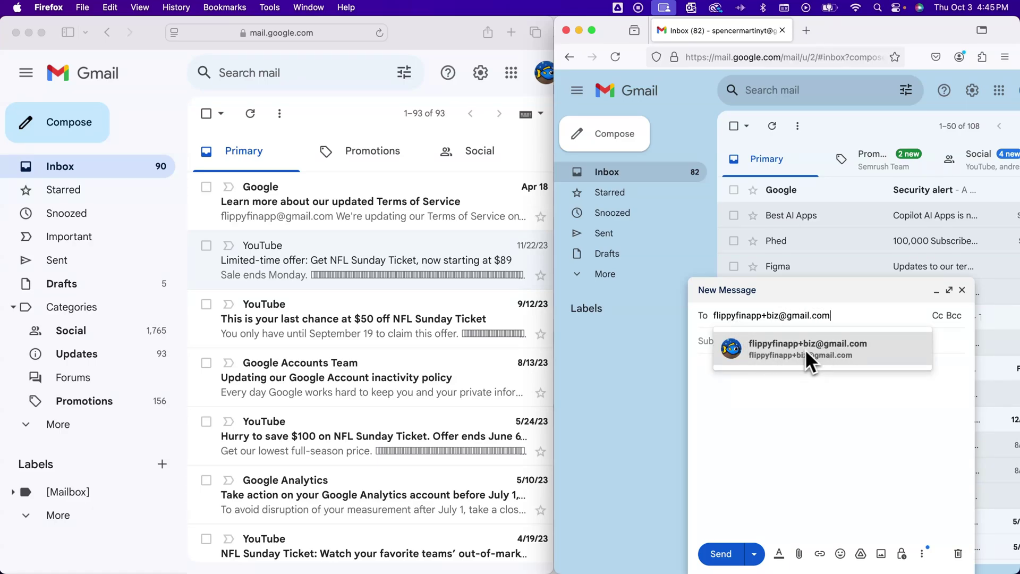
click(811, 345)
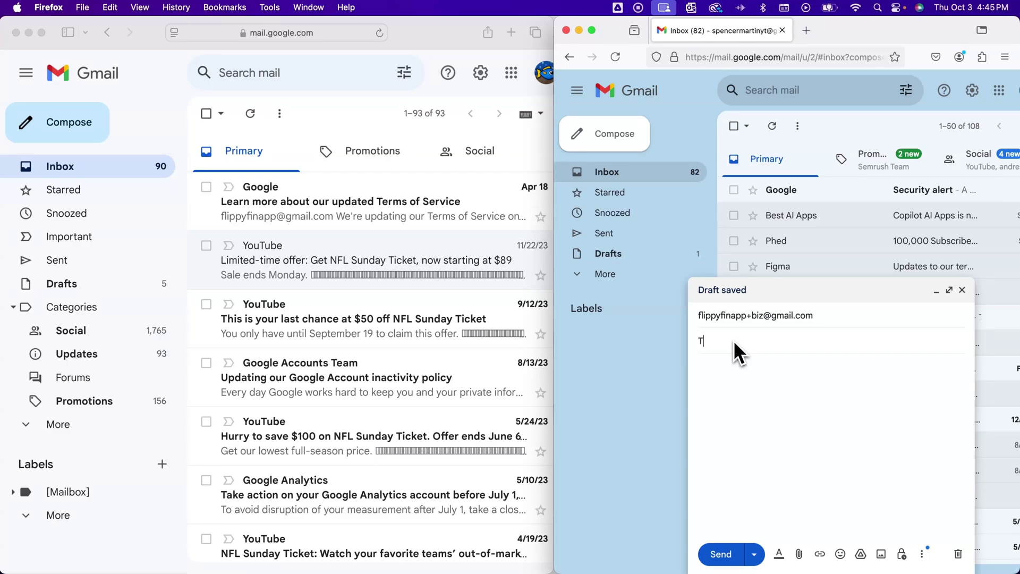
text(Test Email)
key(Tab)
text(test)
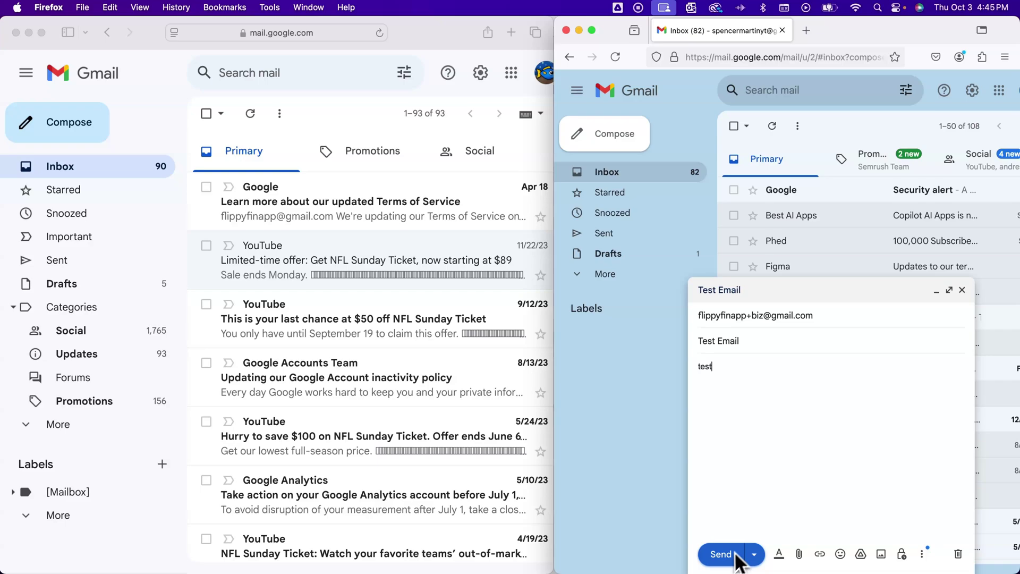
click(725, 558)
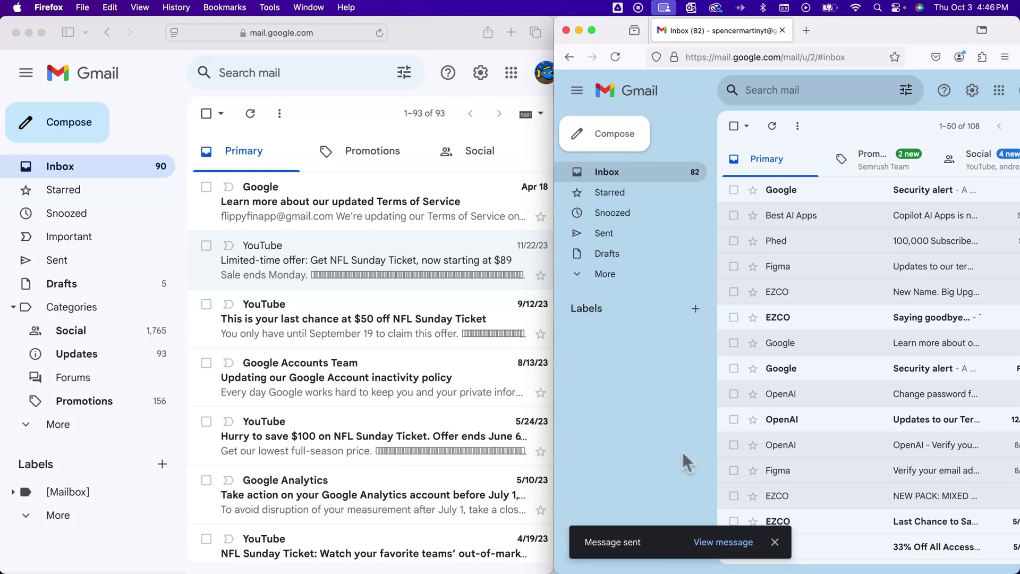
click(438, 31)
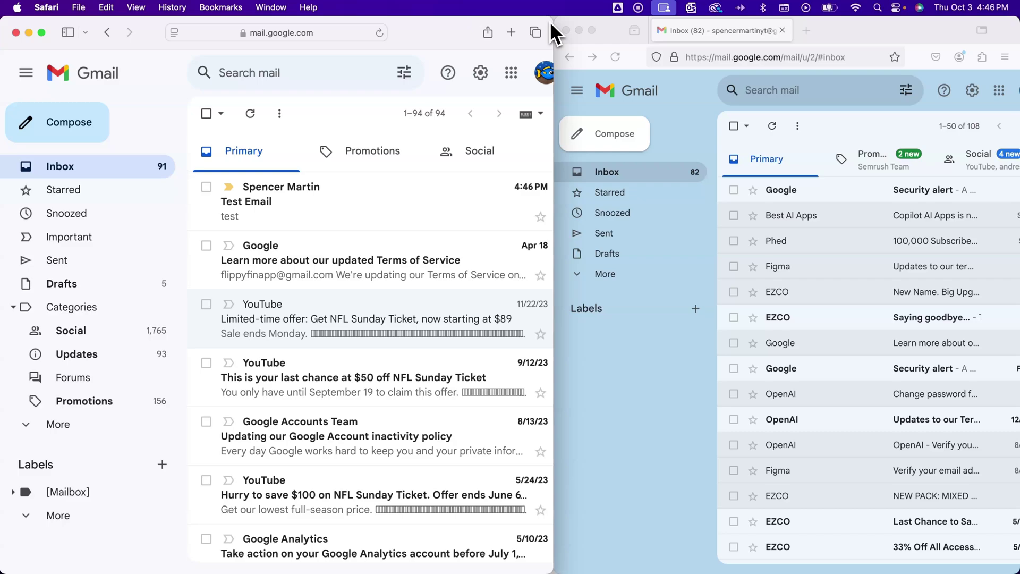
- Widen the first account's Gmail to full screen and toggle the Labels list open and closed
drag(552, 24, 1018, 11)
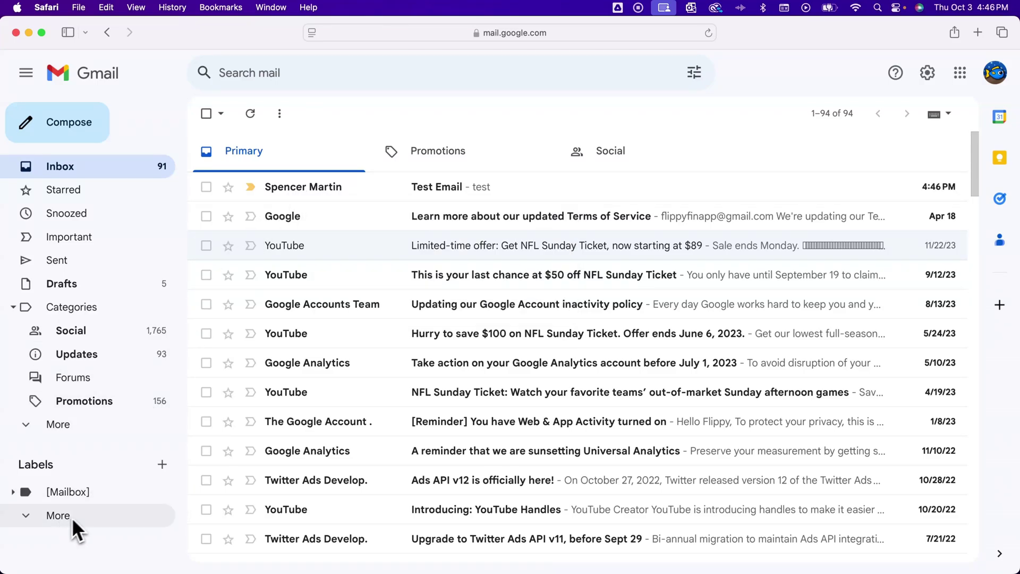
click(34, 516)
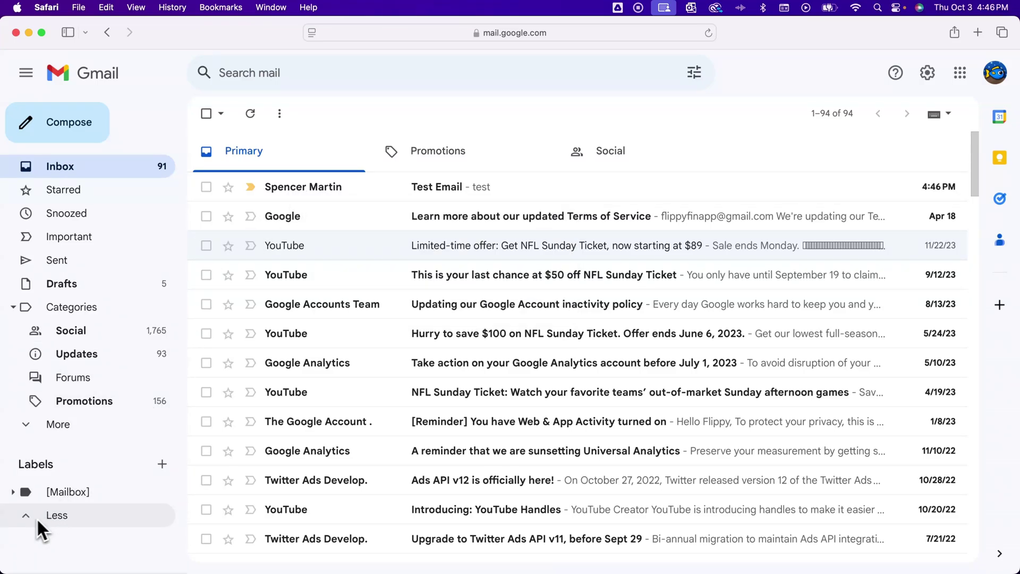
click(36, 516)
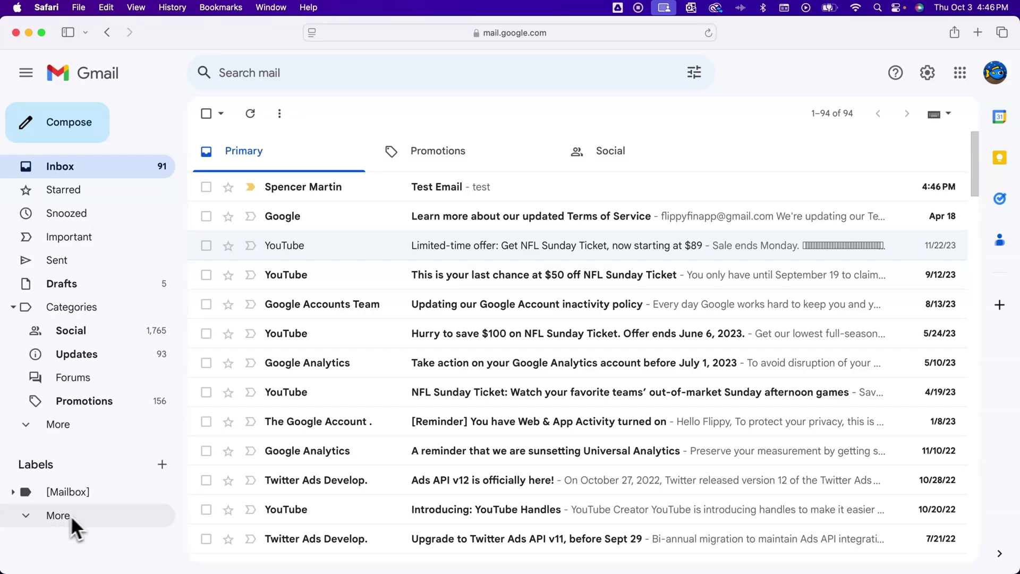
- Switch the inbox type to Multiple Inboxes in Inbox settings
click(926, 80)
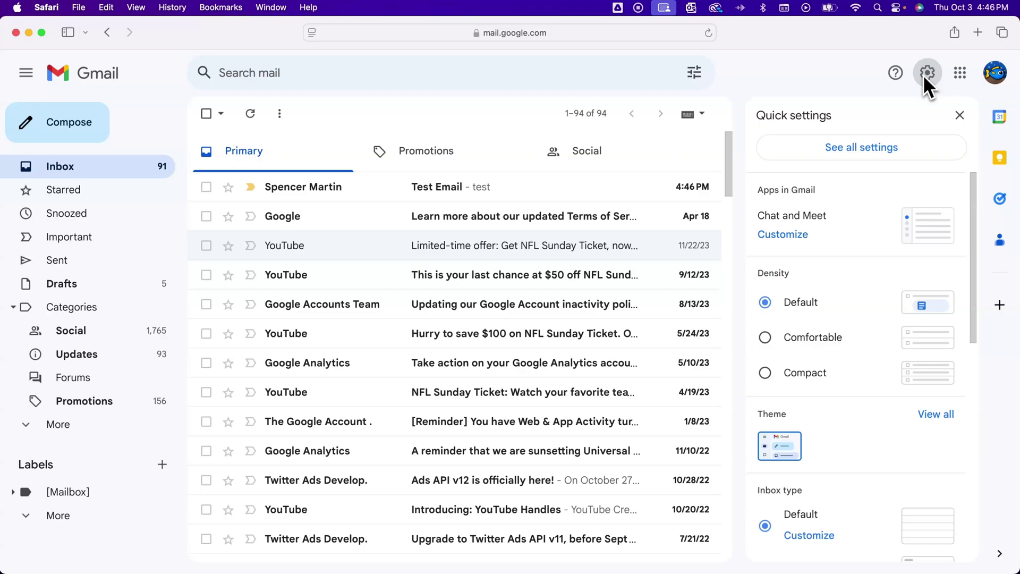
click(893, 141)
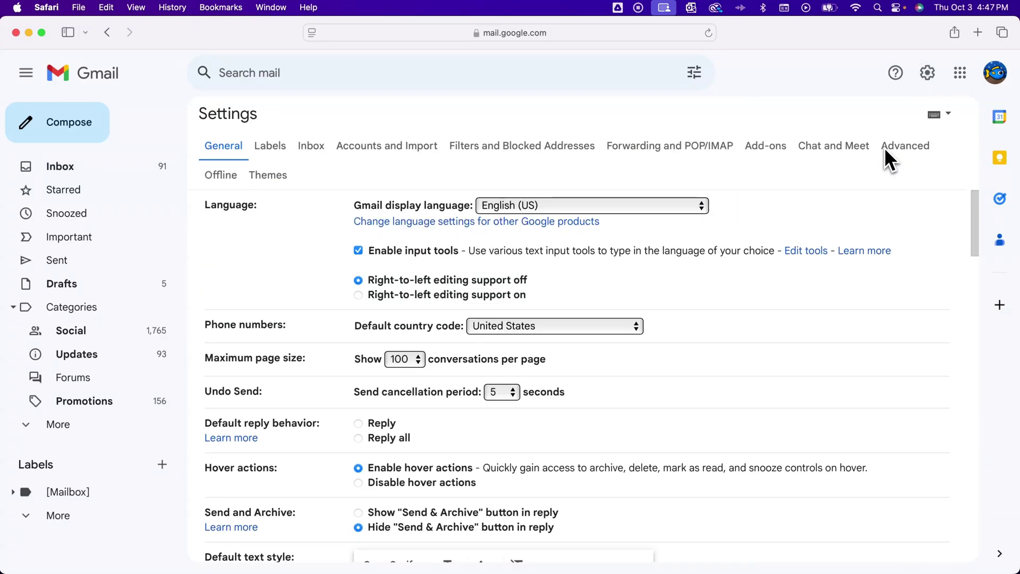
click(314, 149)
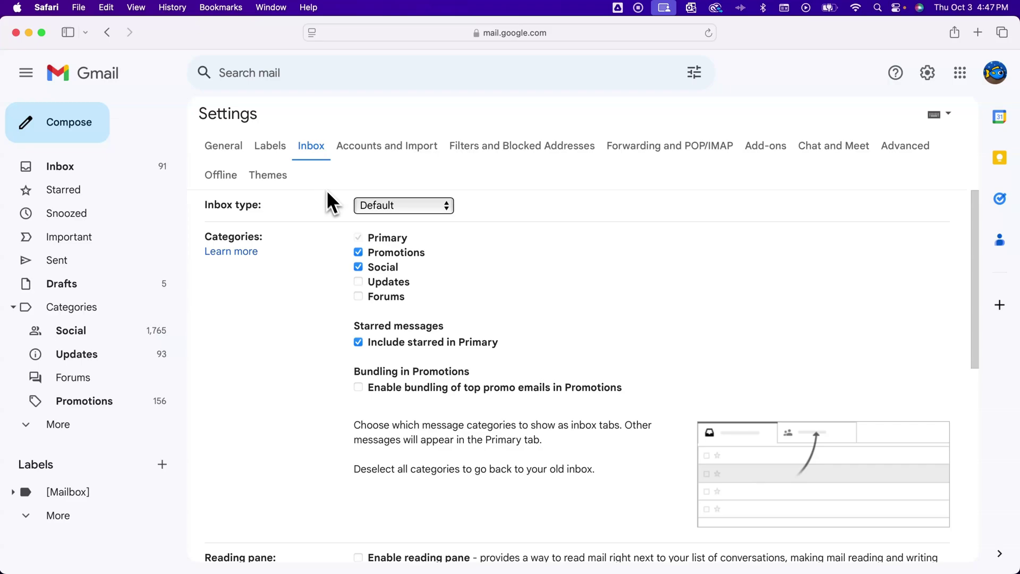
click(377, 205)
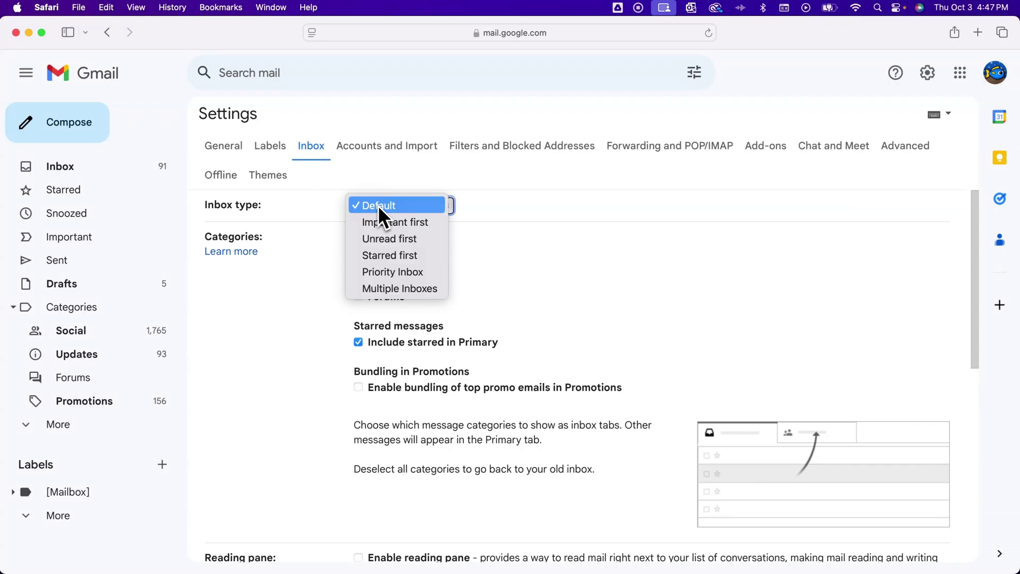
click(393, 290)
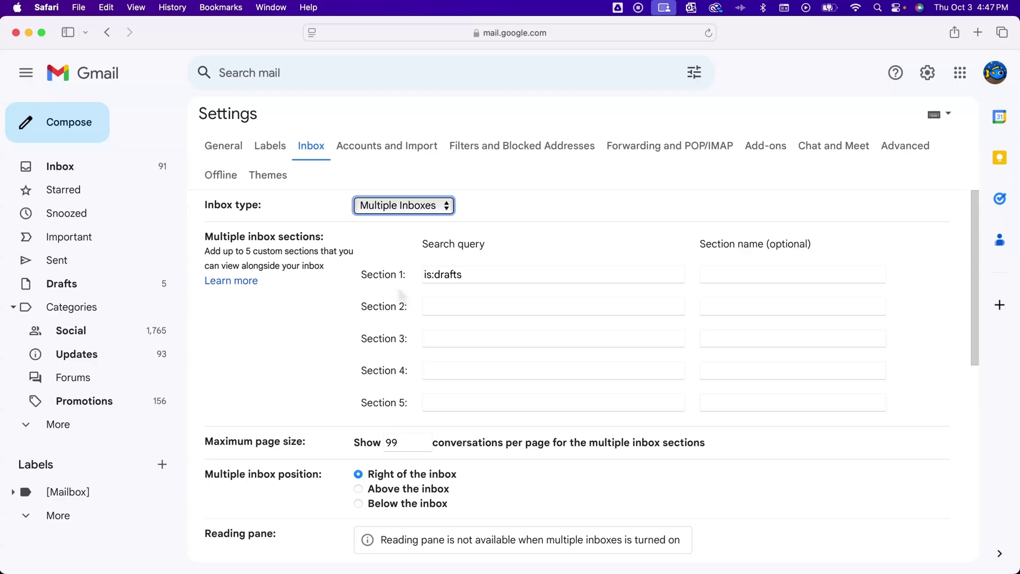
- Set Section 1 to mail sent to the +biz alias, named 'Business Email', 99 per page
click(472, 275)
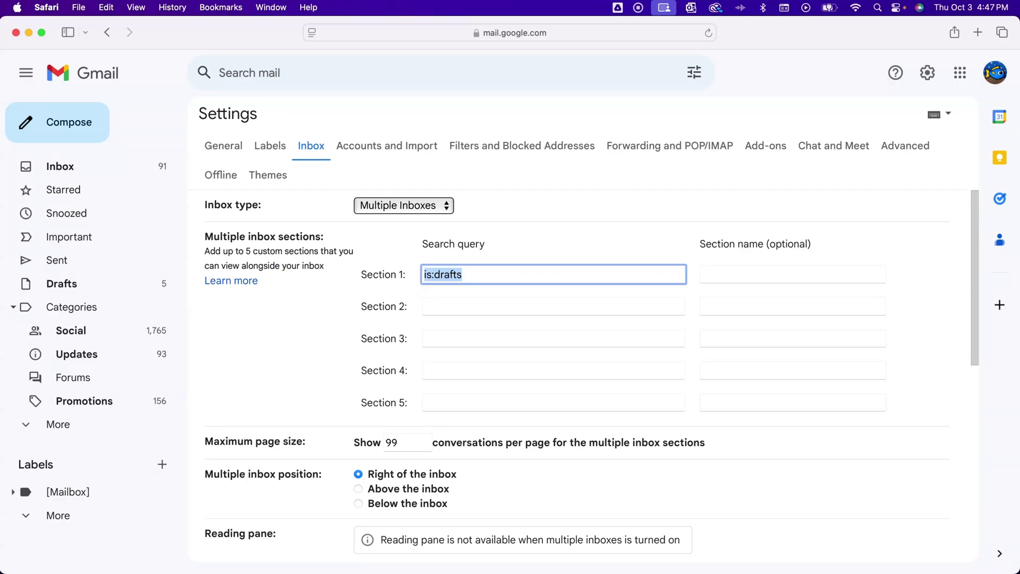
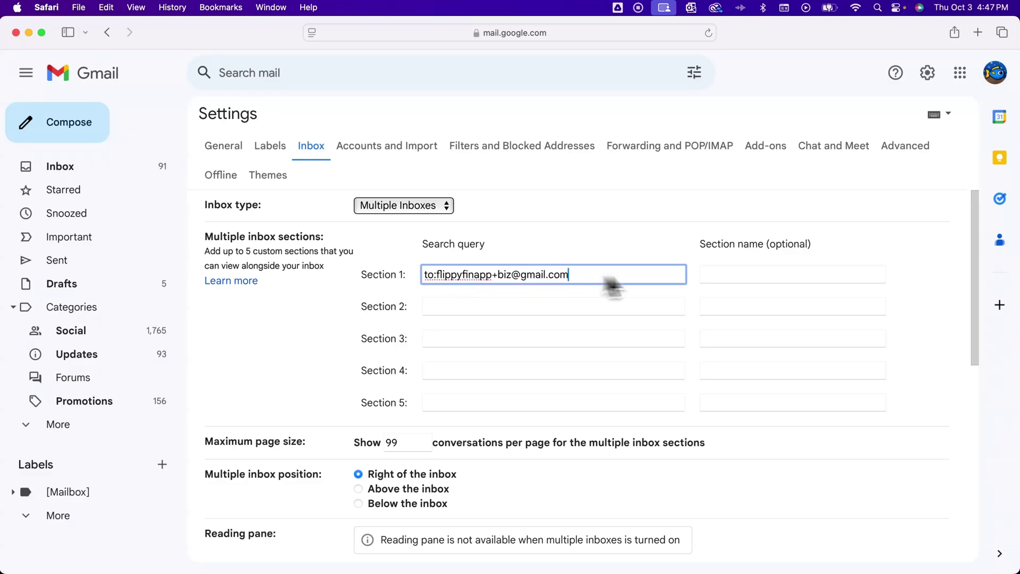
click(723, 288)
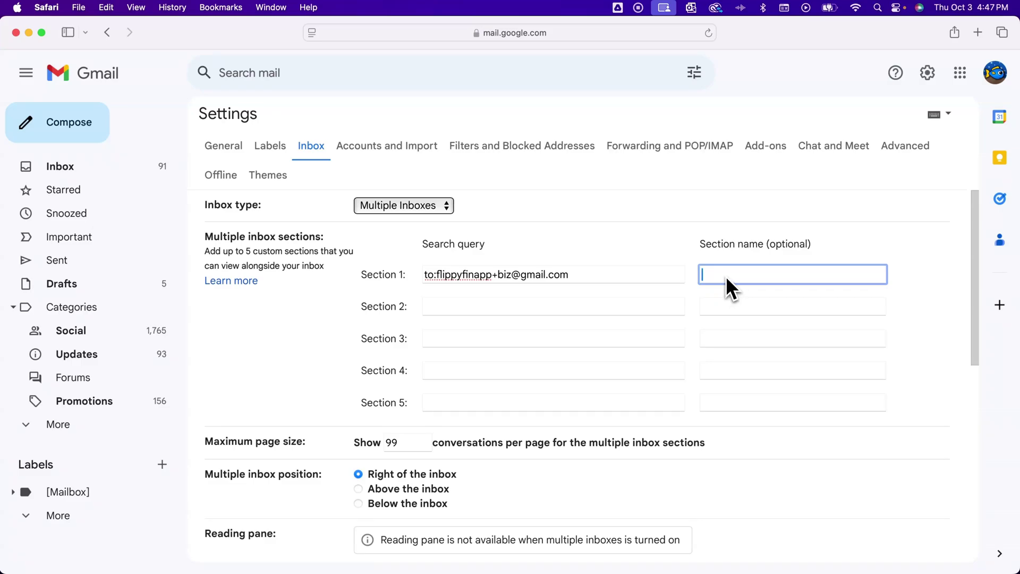
text(Business Email)
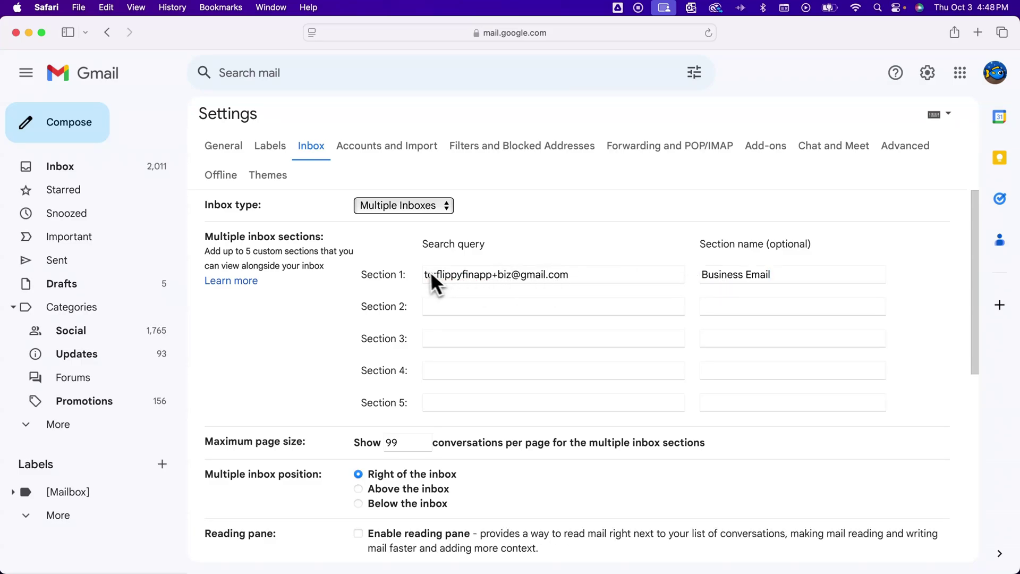
scroll(384, 285, down, 5)
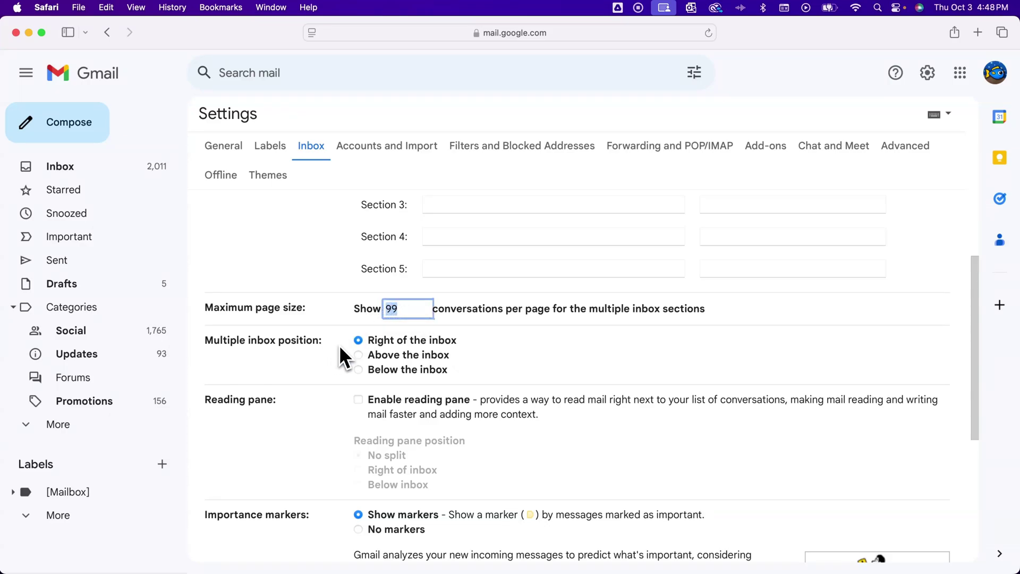
click(396, 346)
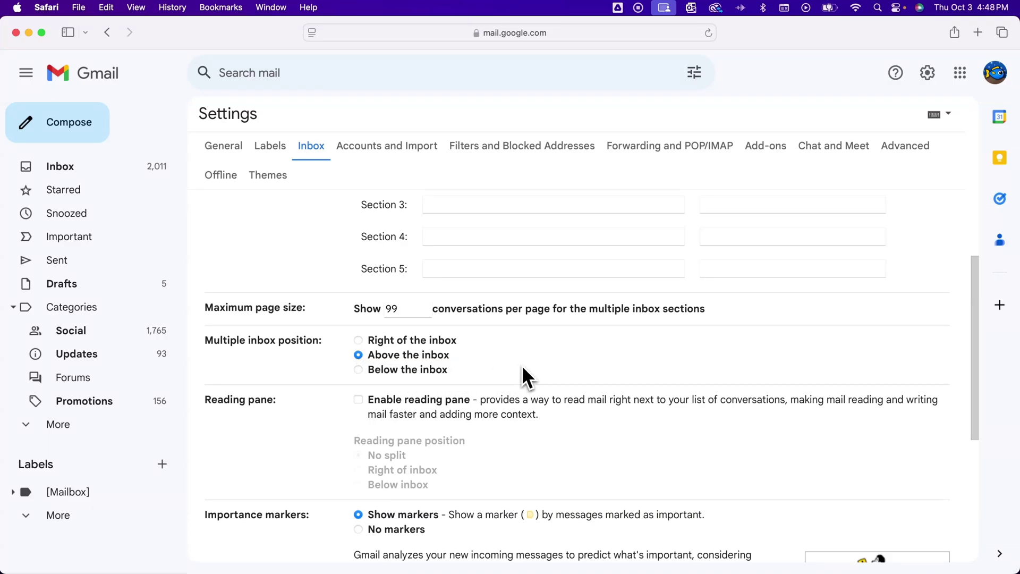
scroll(524, 377, down, 5)
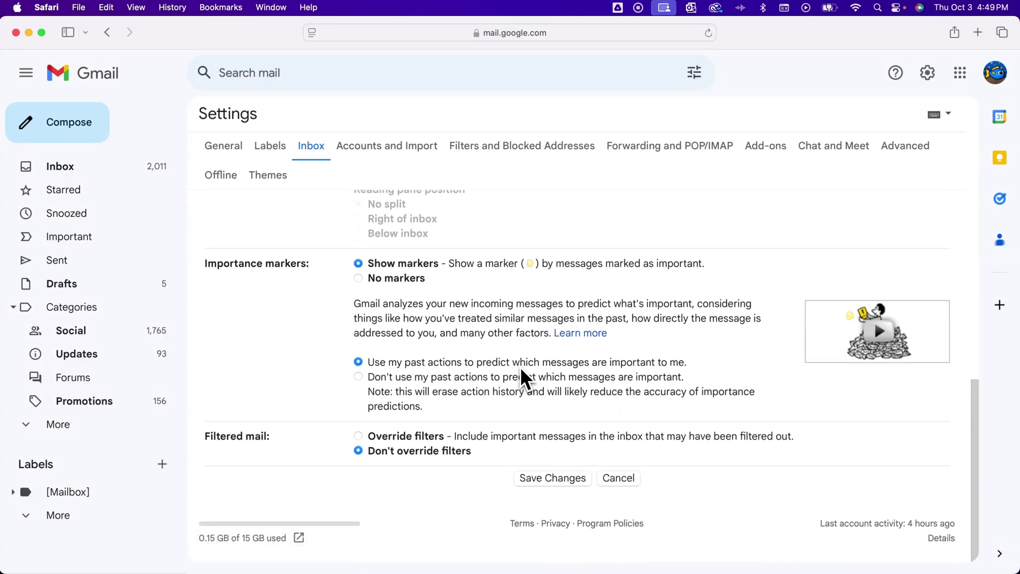
- Save the Multiple Inboxes settings, then collapse and re-expand the Business Email section
click(554, 484)
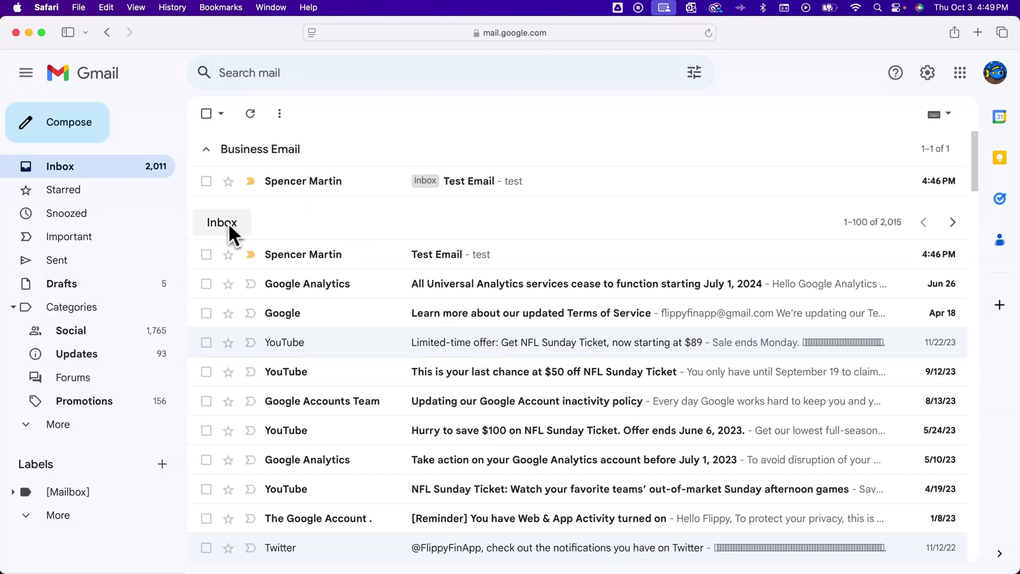
click(206, 149)
click(207, 150)
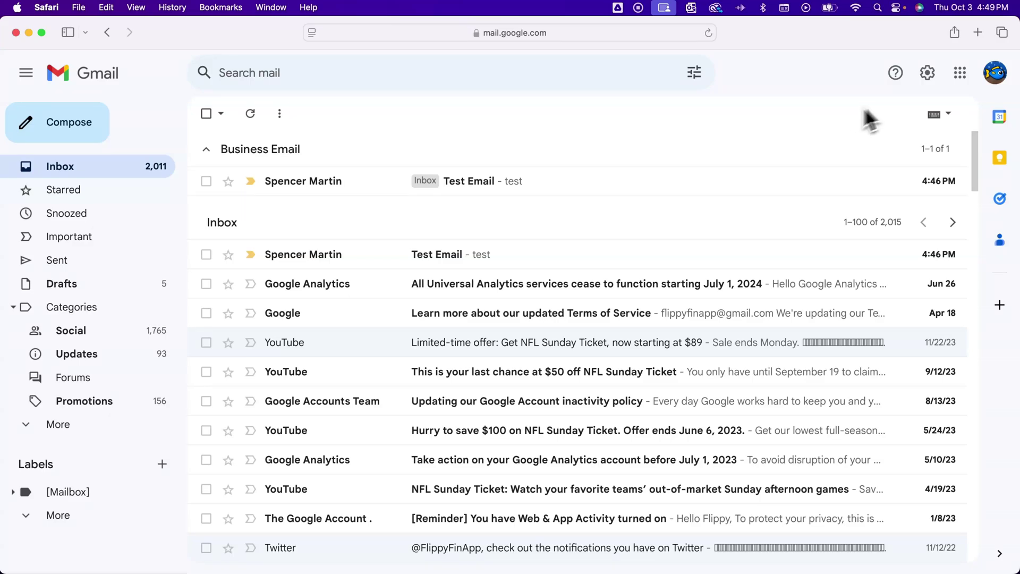
- Change the inbox type back to Default in Inbox settings and save
click(931, 74)
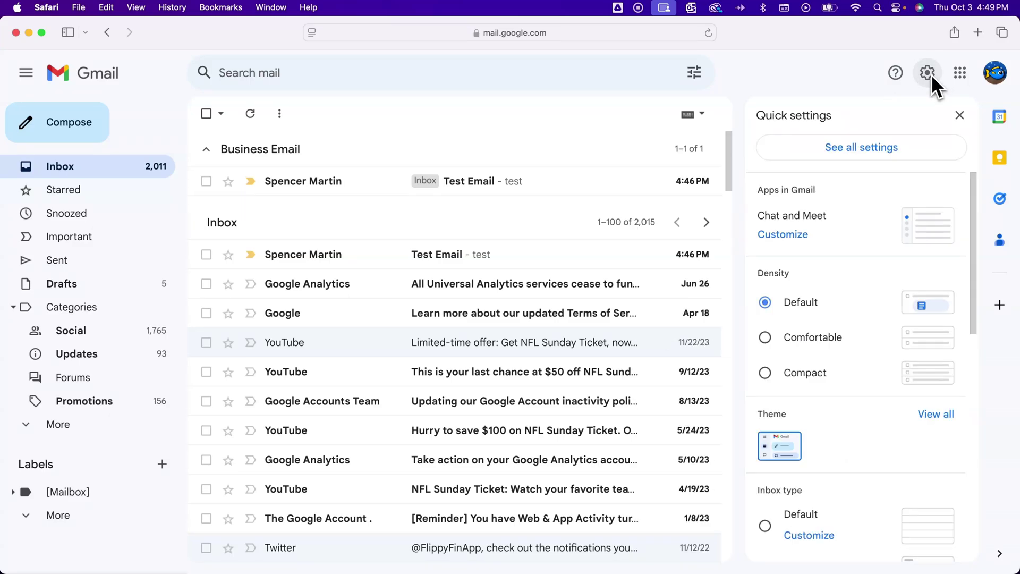
click(867, 147)
click(317, 149)
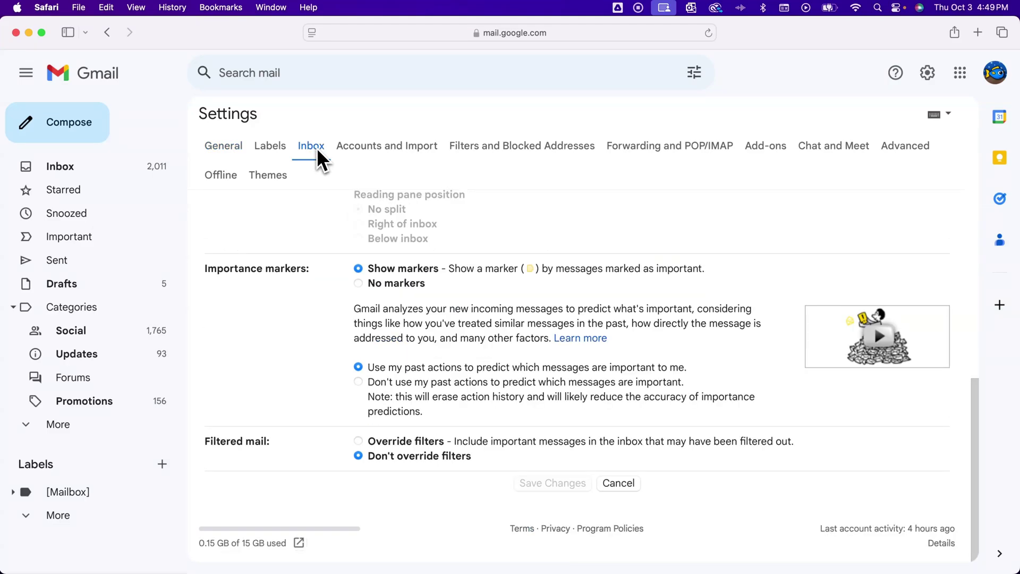
click(378, 207)
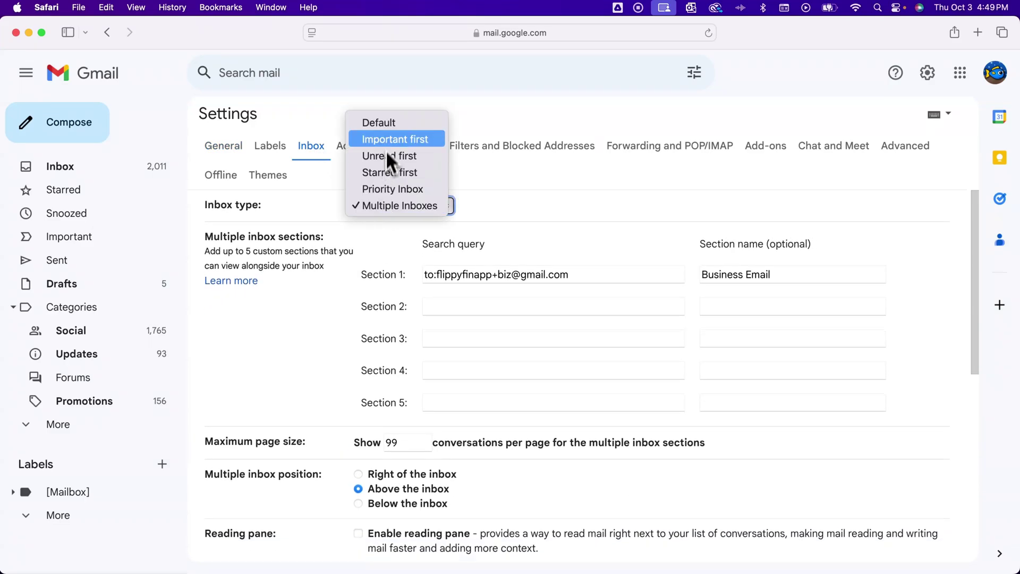
click(384, 123)
scroll(531, 266, down, 10)
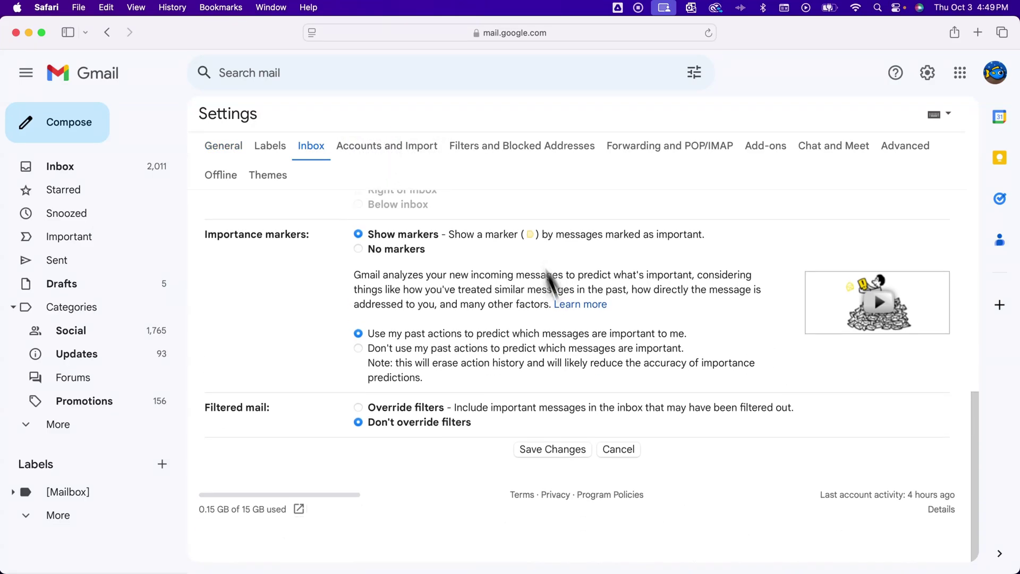
click(570, 485)
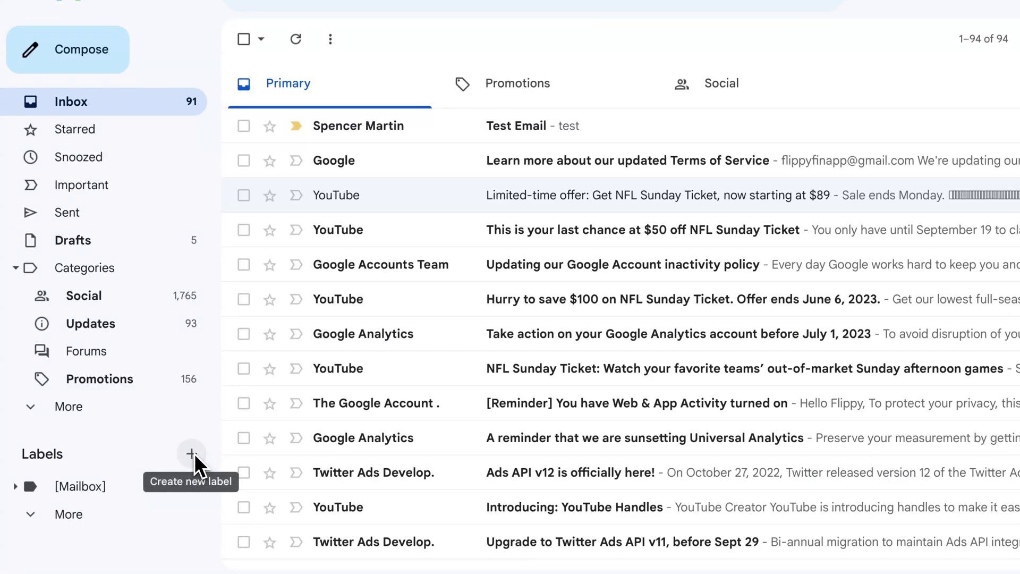
- Add a new 'Business' label using the + beside Labels
click(193, 454)
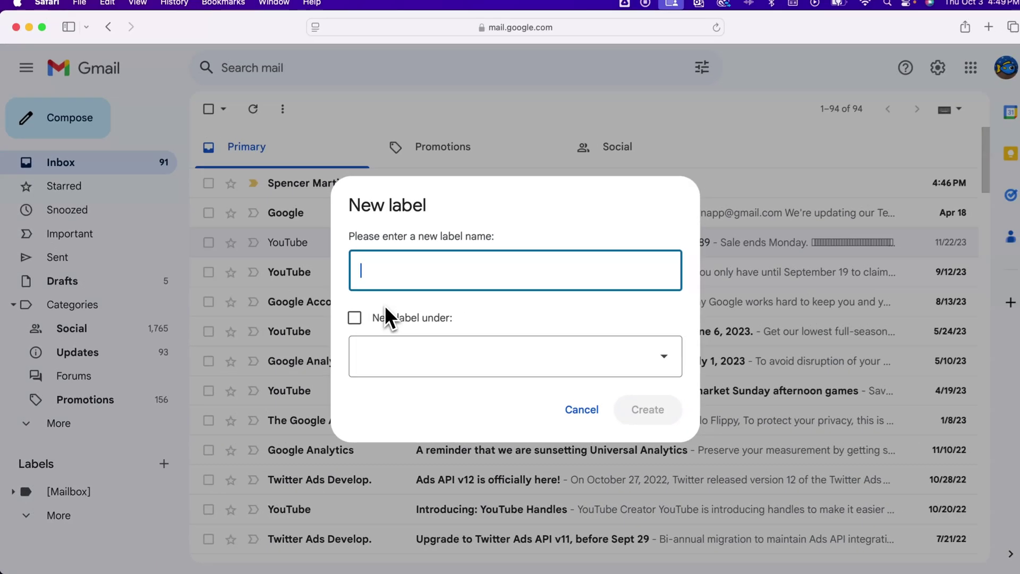
text(Business)
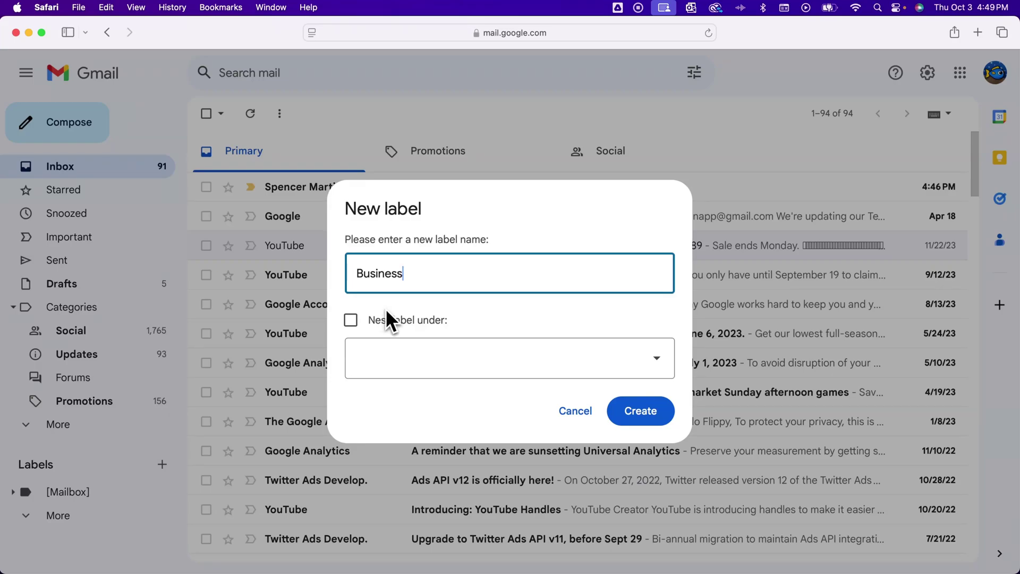
click(641, 410)
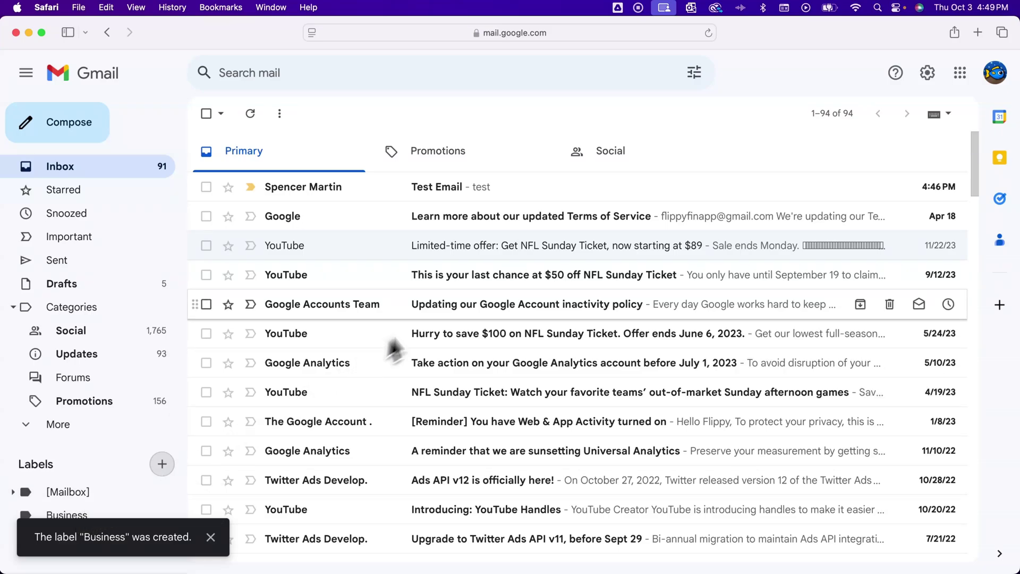
- In Settings > Filters and Blocked Addresses, delete the existing +test alias filter
click(928, 76)
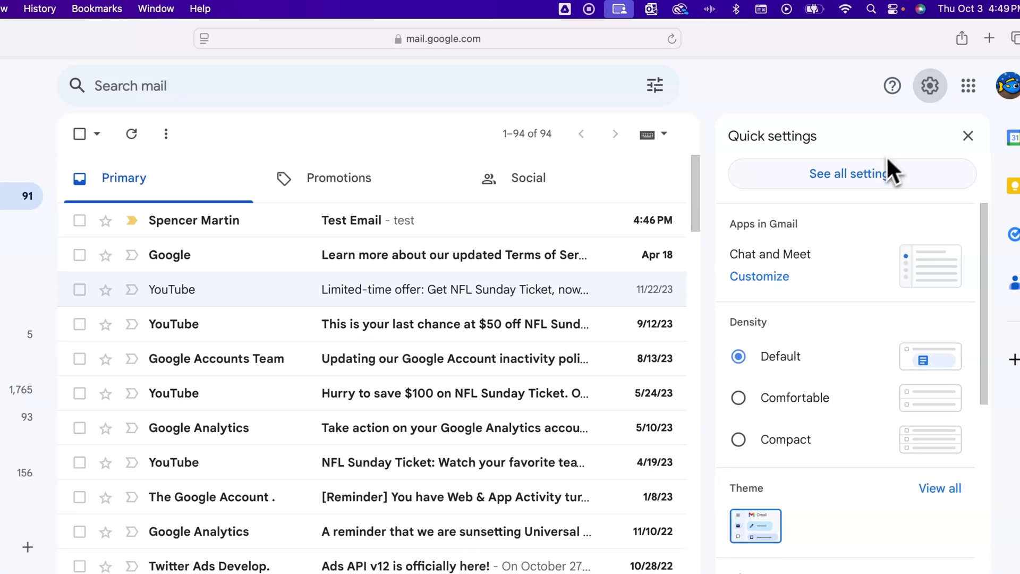
click(870, 173)
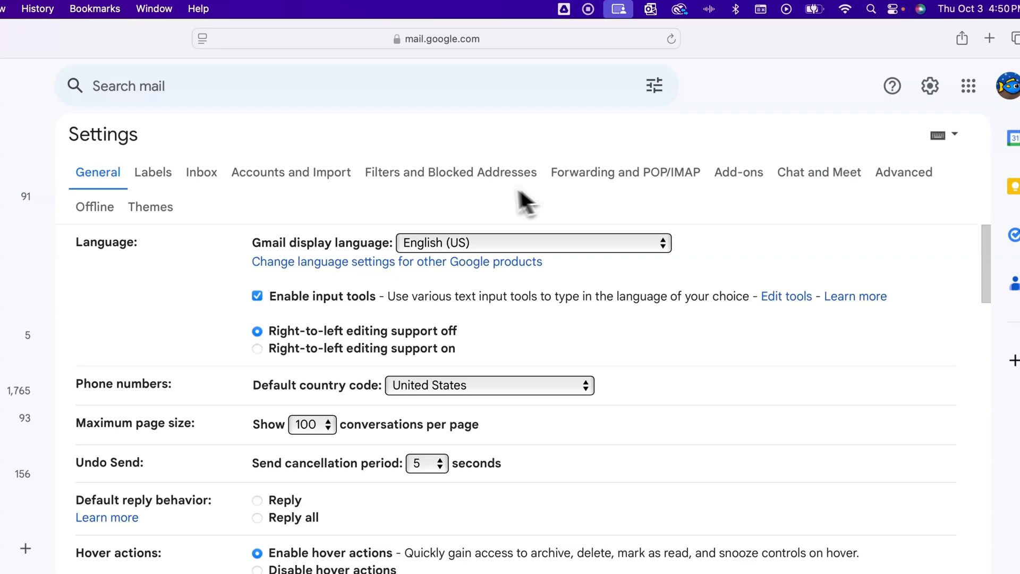
click(417, 173)
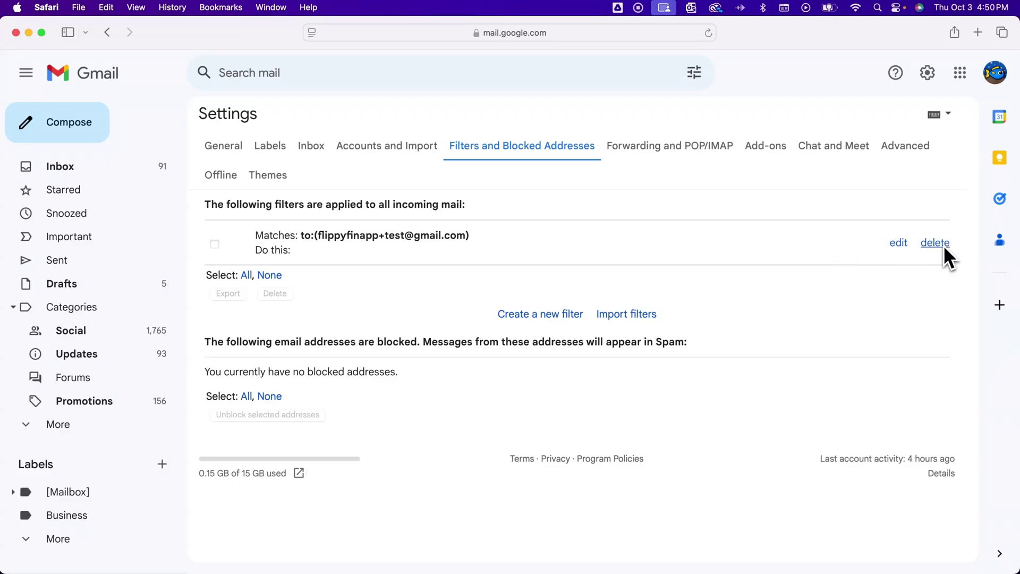
click(942, 245)
click(569, 341)
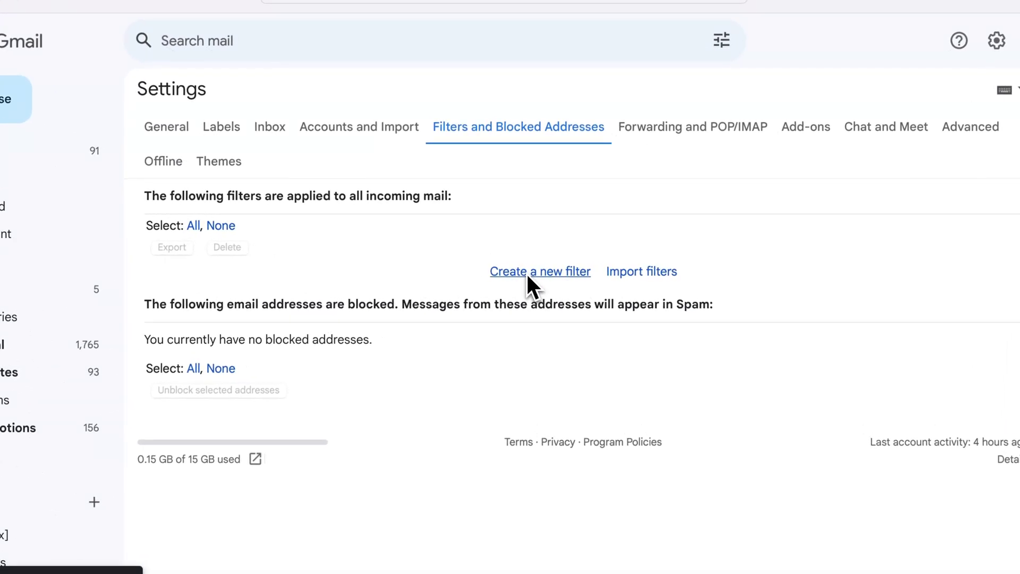
- Start a new filter with the +biz alias address as its To criterion
click(527, 273)
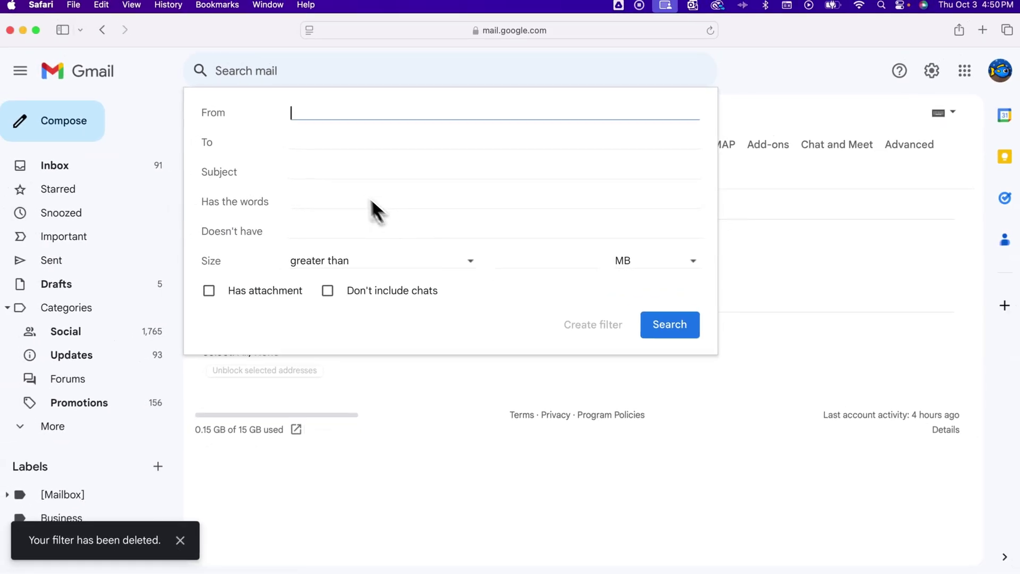
click(302, 143)
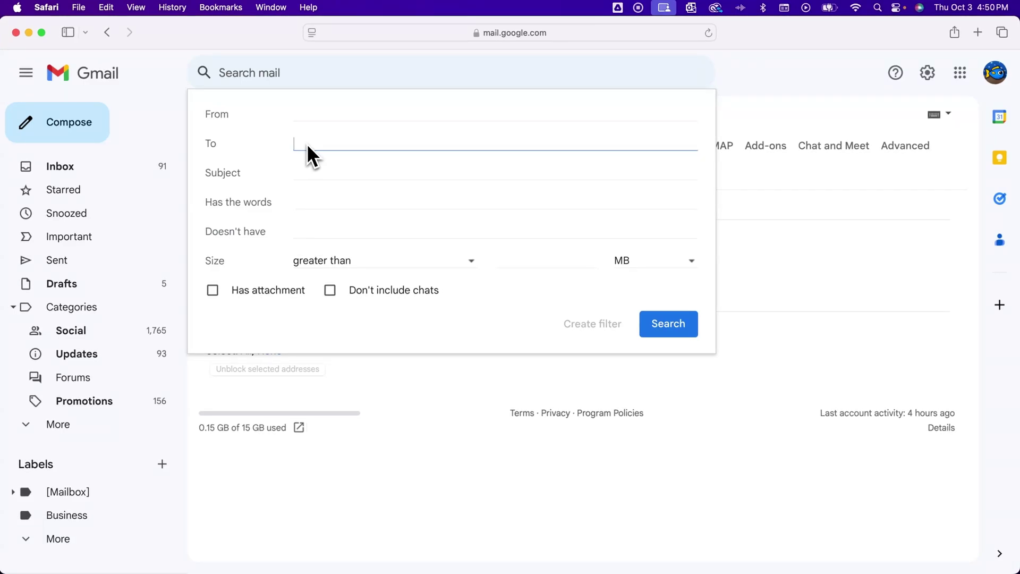
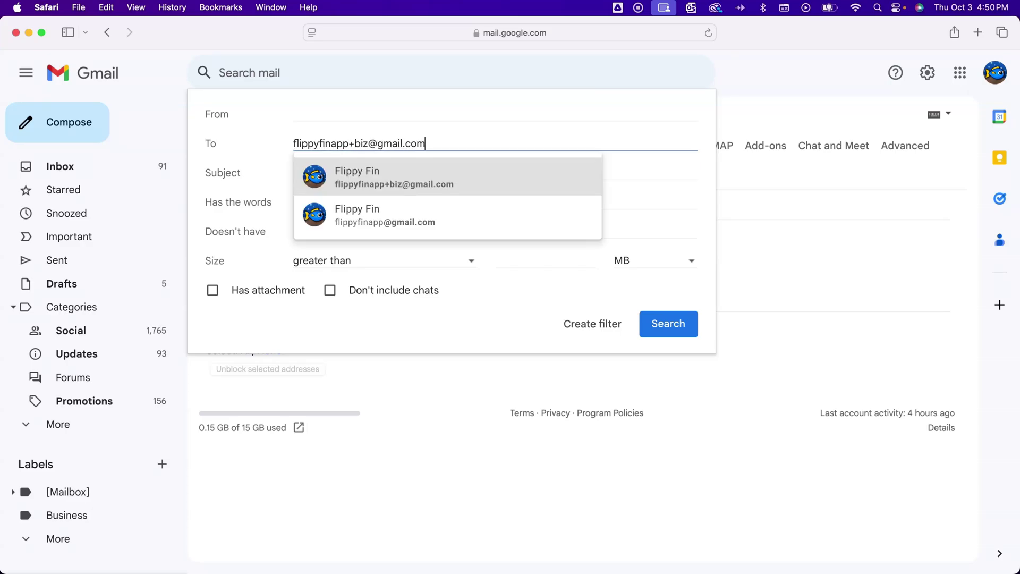
click(366, 169)
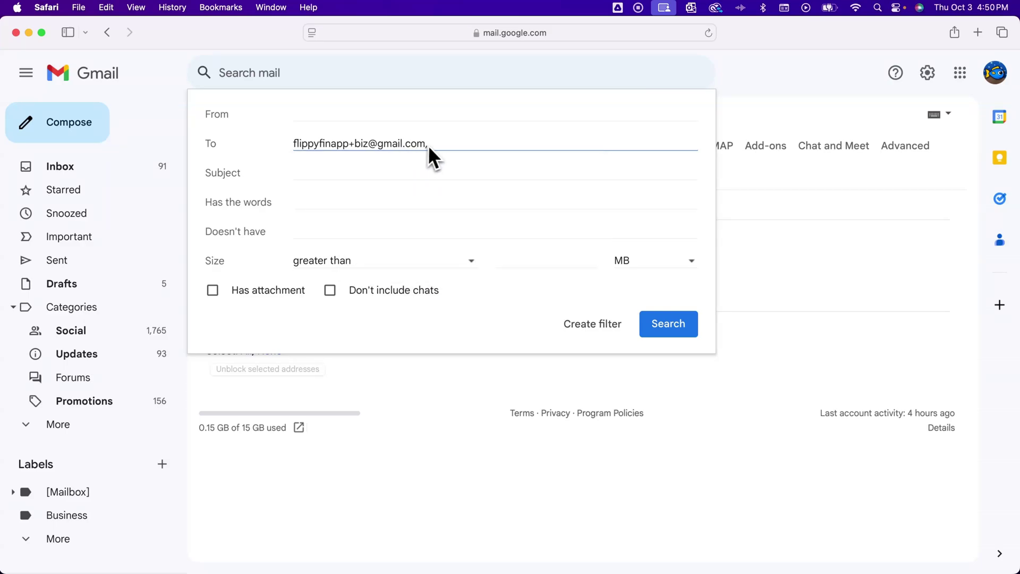
key(BackSpace)
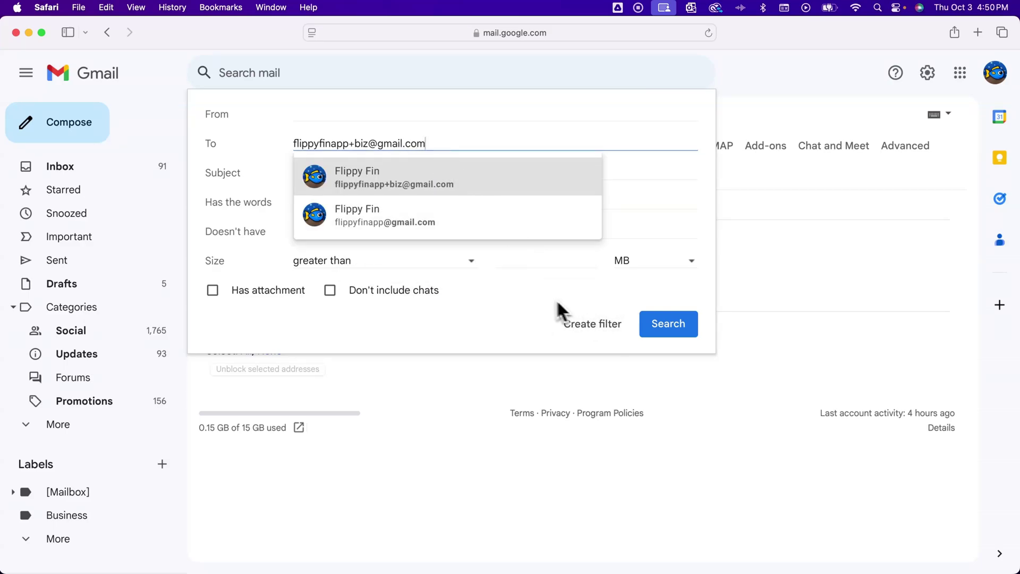
click(537, 300)
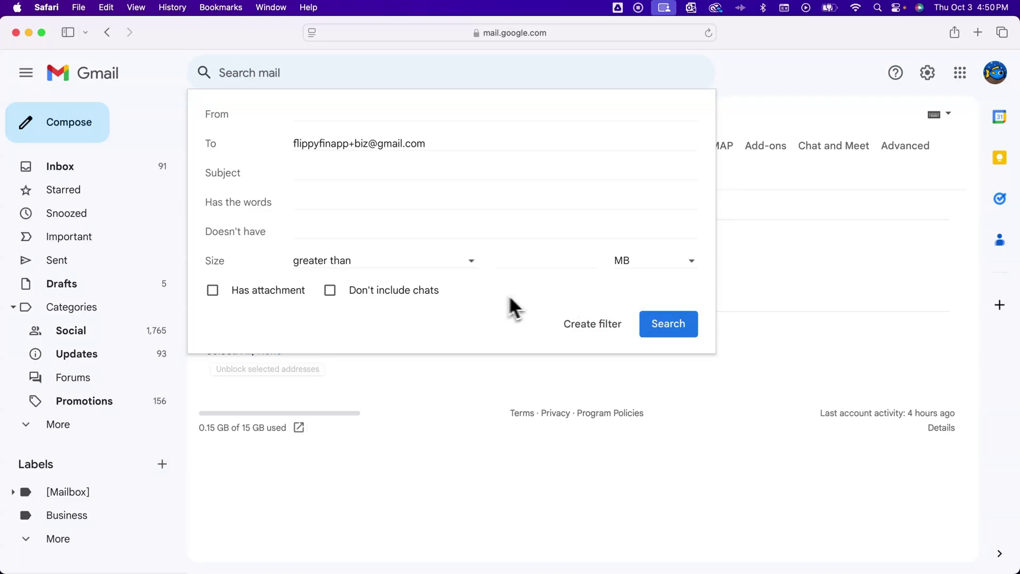
click(606, 328)
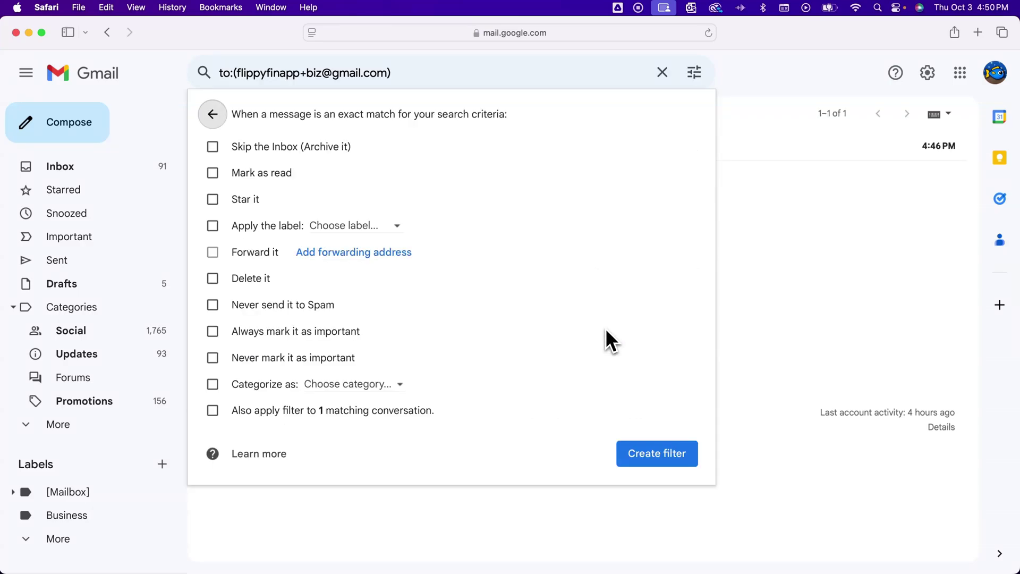
- Set the filter to apply the Business label and create it
click(214, 226)
click(318, 225)
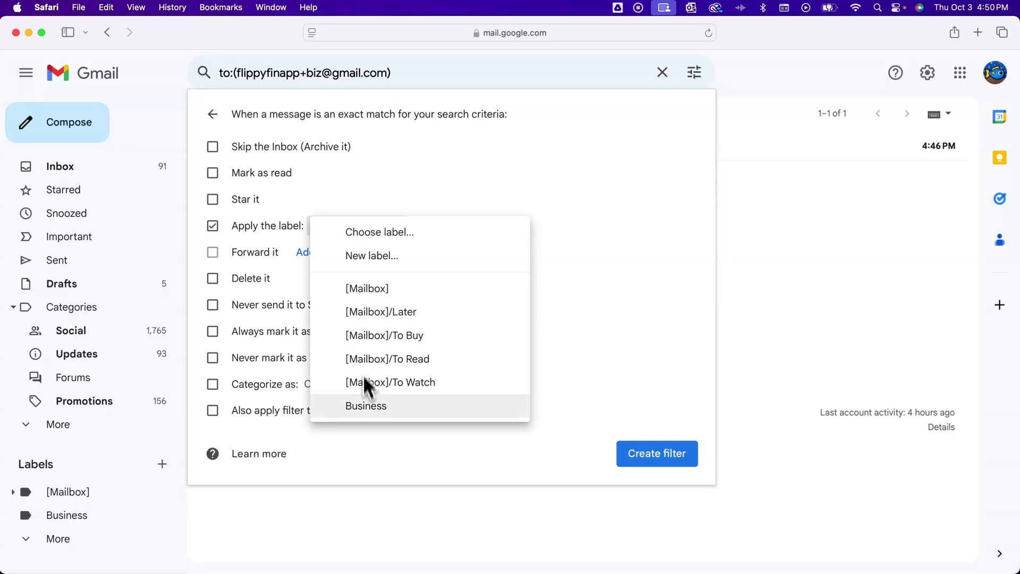
click(367, 407)
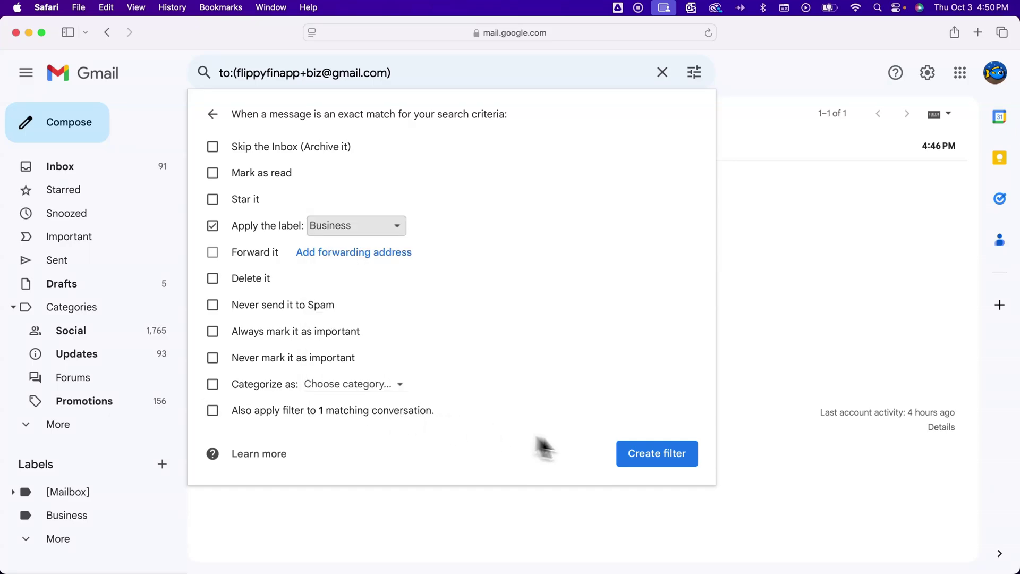
click(652, 454)
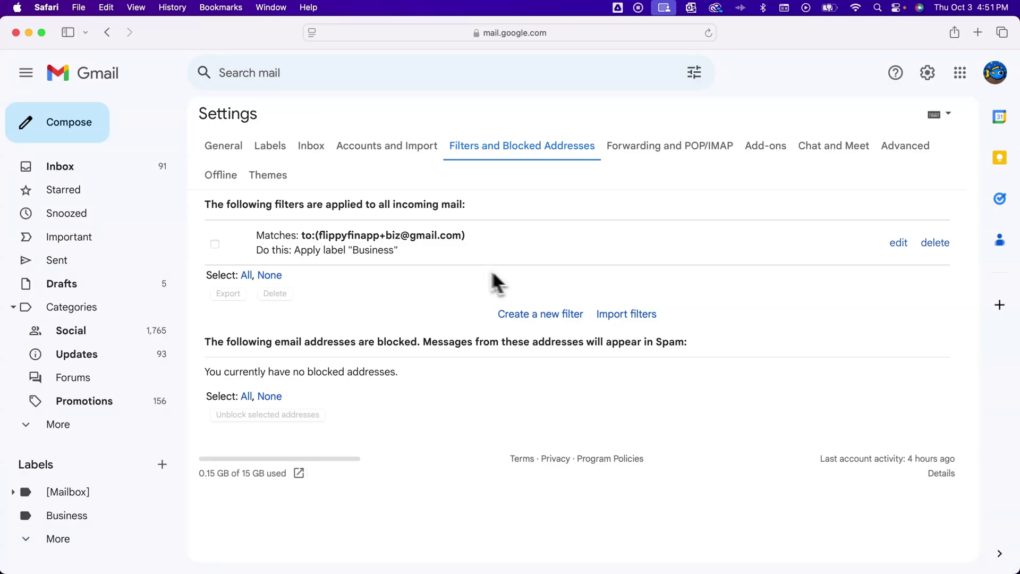
- Go to the inbox, then view the still-empty Business label
click(103, 170)
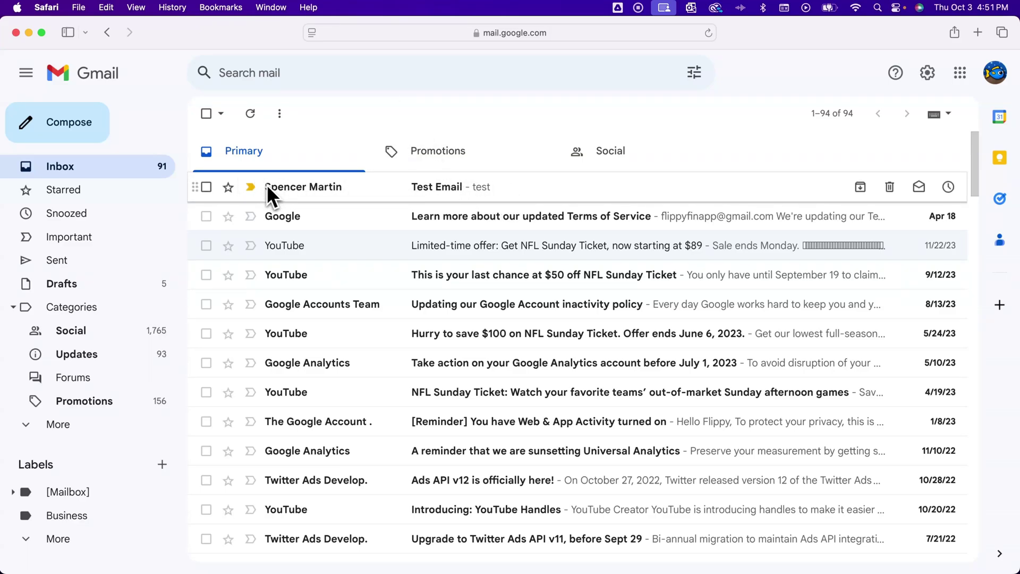
click(67, 518)
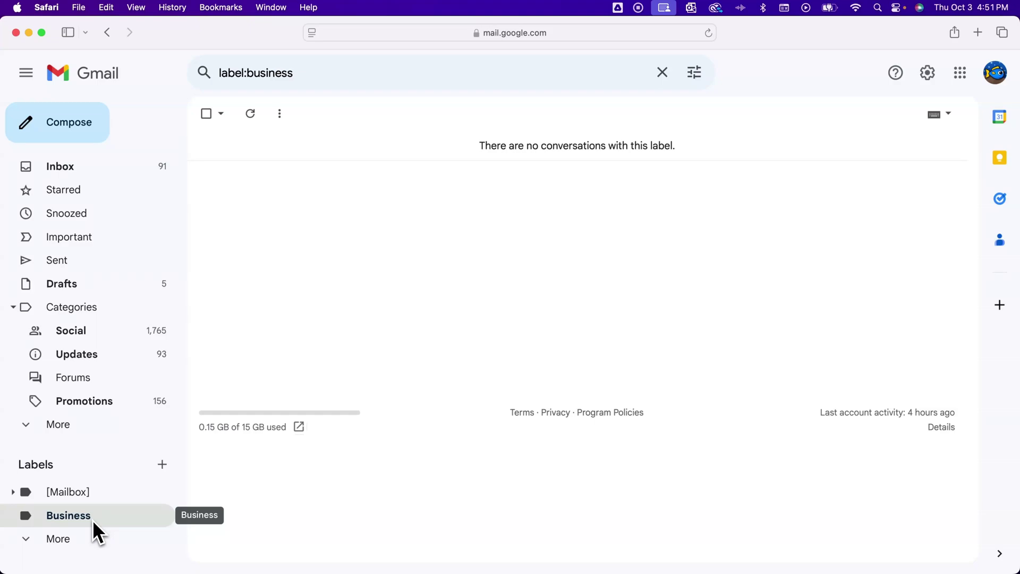
- Return to the inbox and tile the second account's Gmail window beside this one
click(79, 167)
key(ctrl+shift+Left)
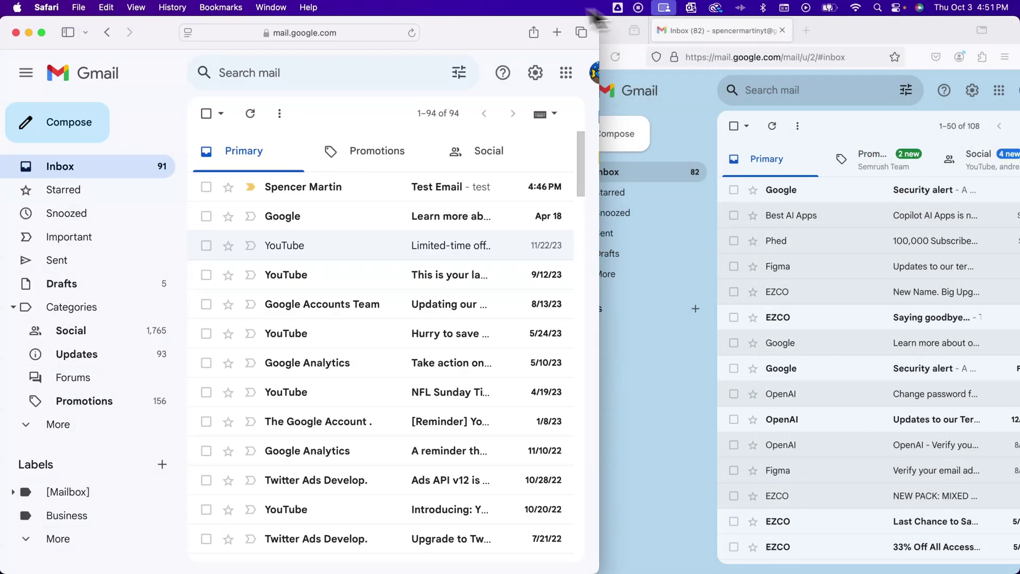
click(657, 136)
- From the second account, send the +biz alias a message with subject and body 'hey'
click(622, 135)
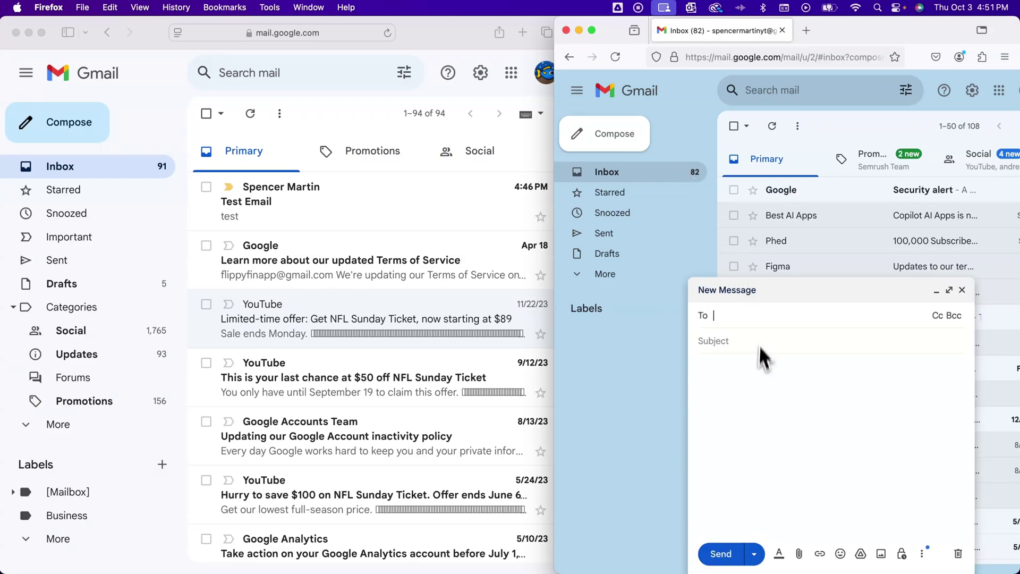
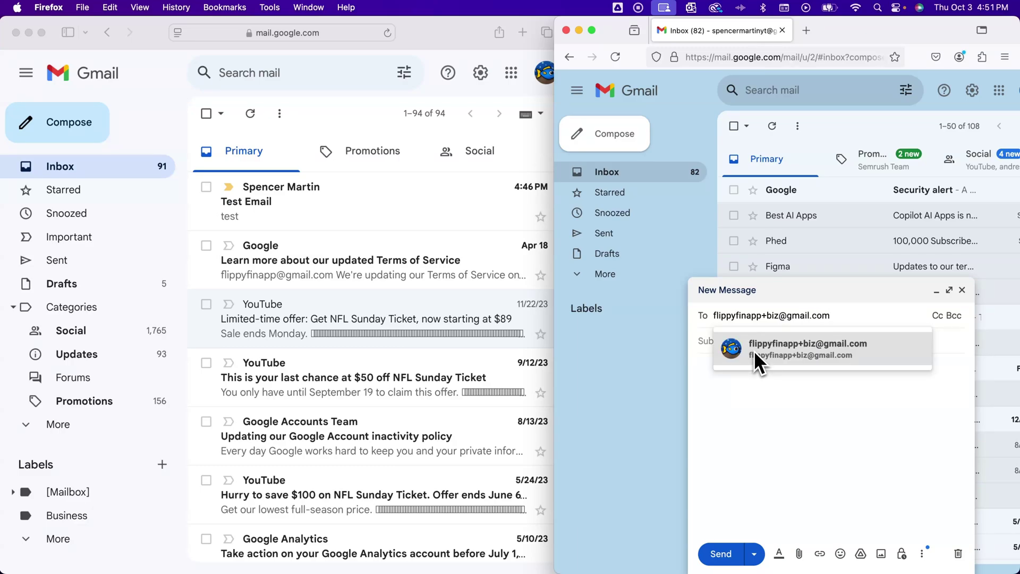
click(754, 350)
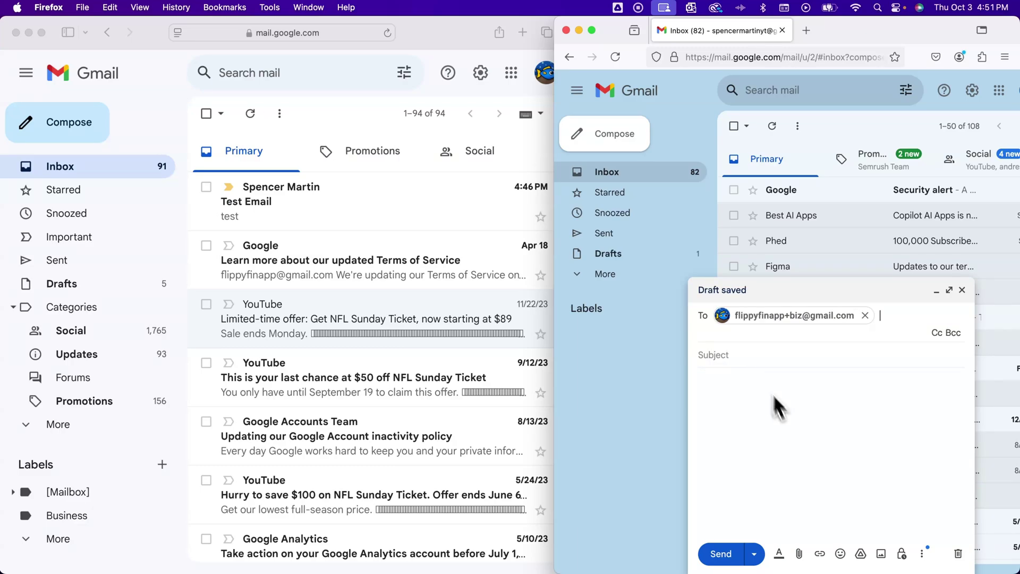
click(765, 354)
text(hey)
key(Tab)
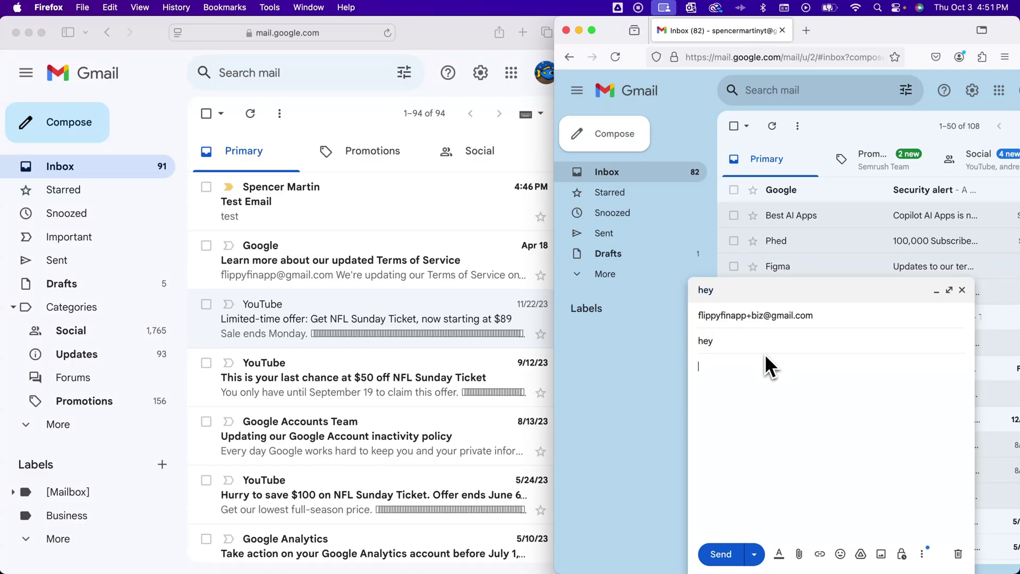
text(hey)
click(718, 554)
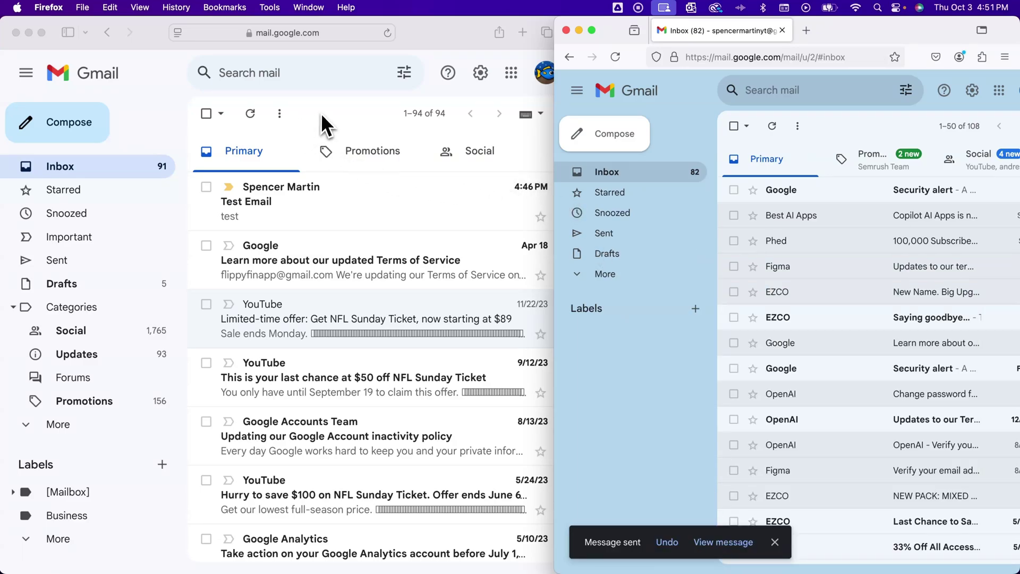
click(322, 112)
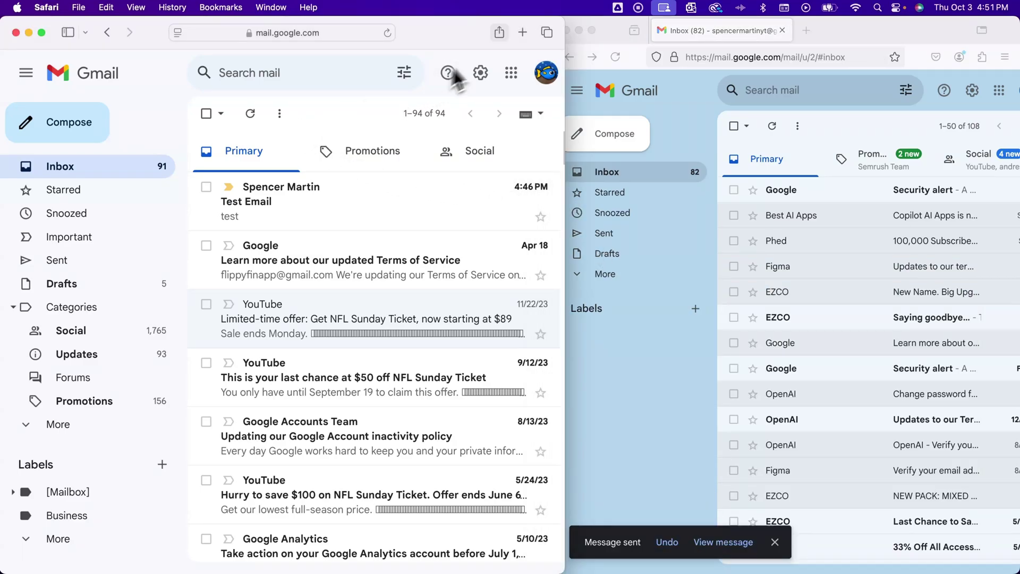
- Widen the first Gmail window to full screen, check the inbox, and open the Business label showing 'hey'
drag(562, 20, 1017, 13)
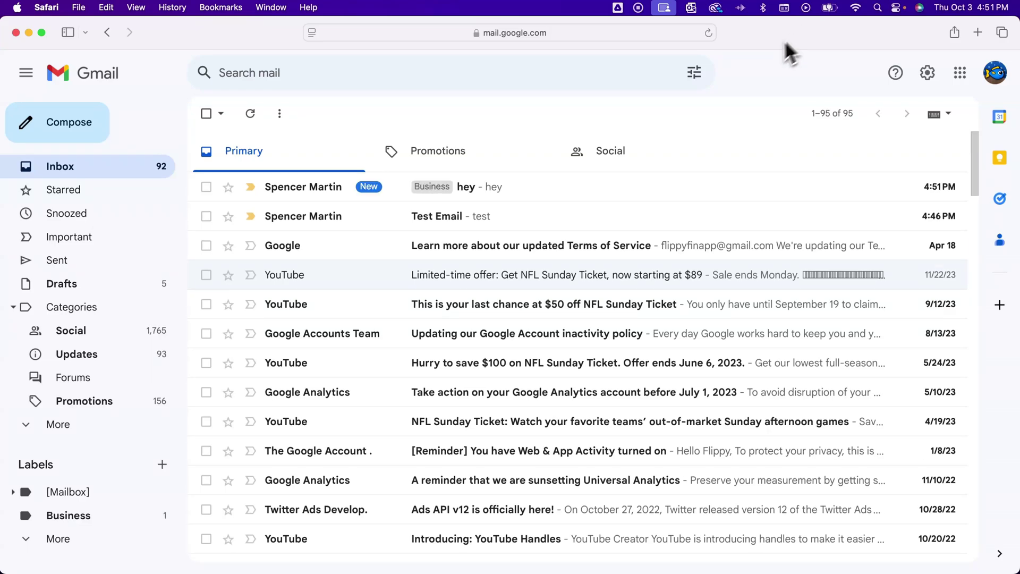
click(149, 175)
click(57, 518)
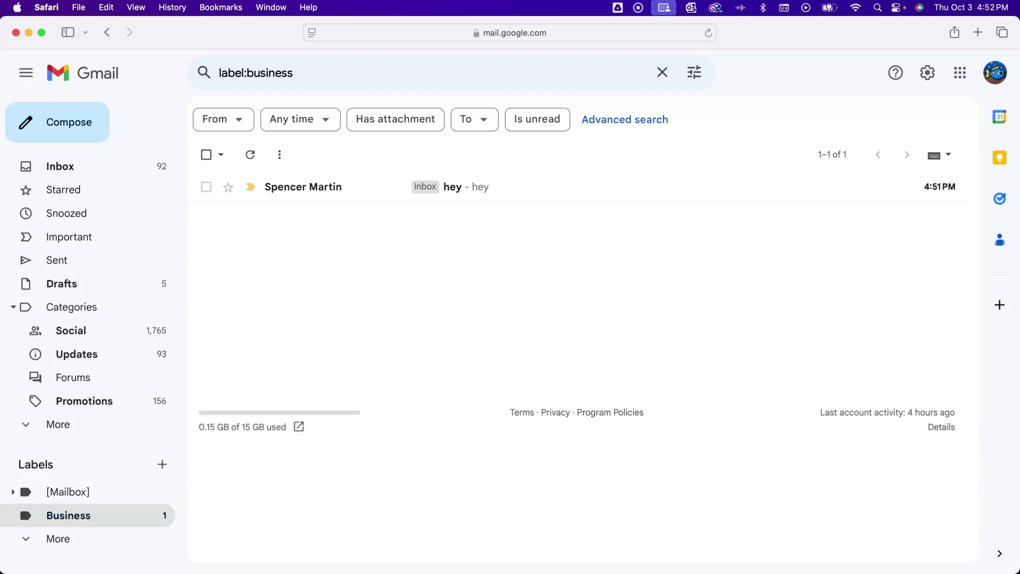
- Open the 'hey' message and send a 'hey' reply from the +biz alias
click(380, 189)
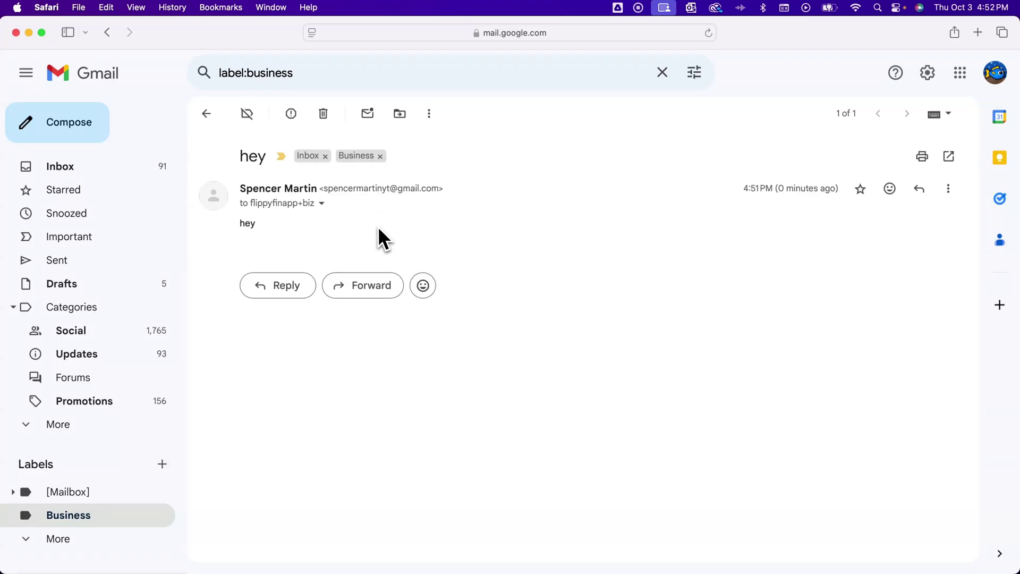
click(271, 285)
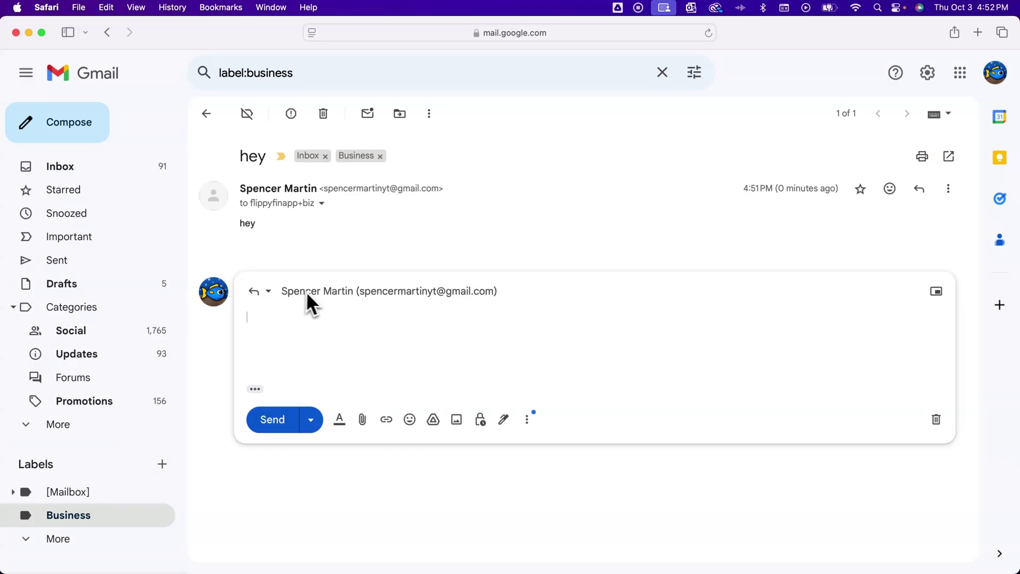
click(317, 292)
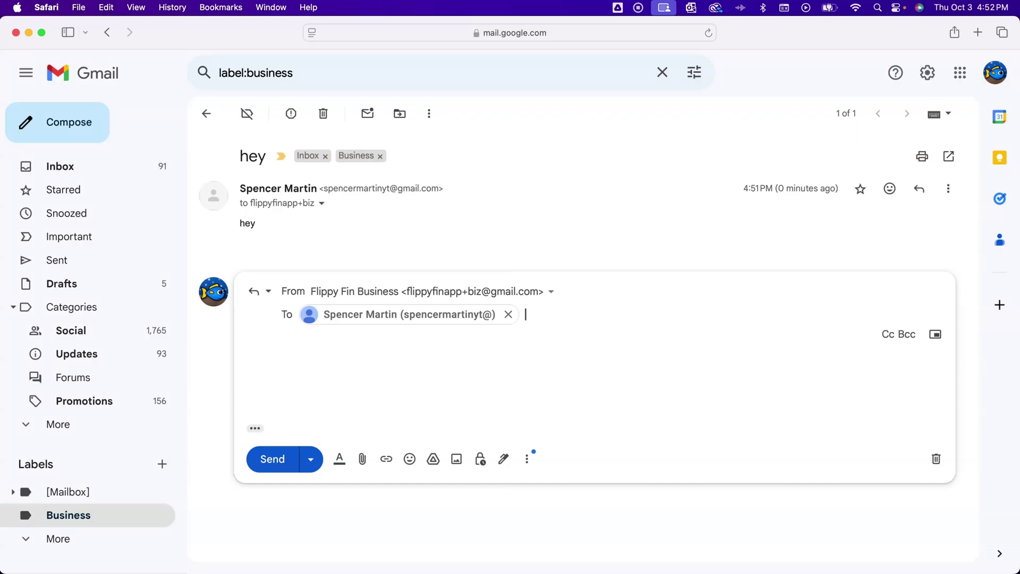
click(428, 358)
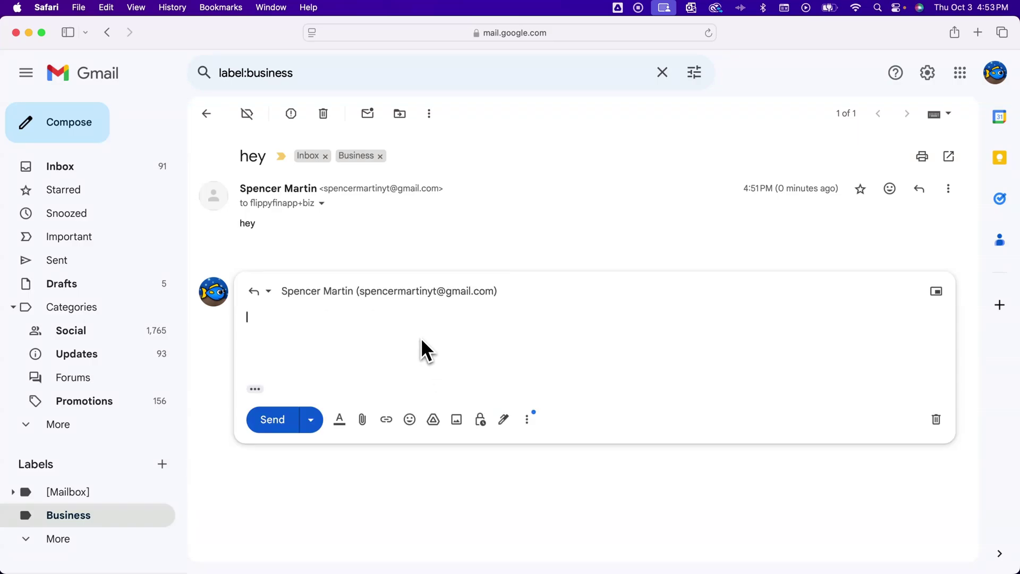
text(hey)
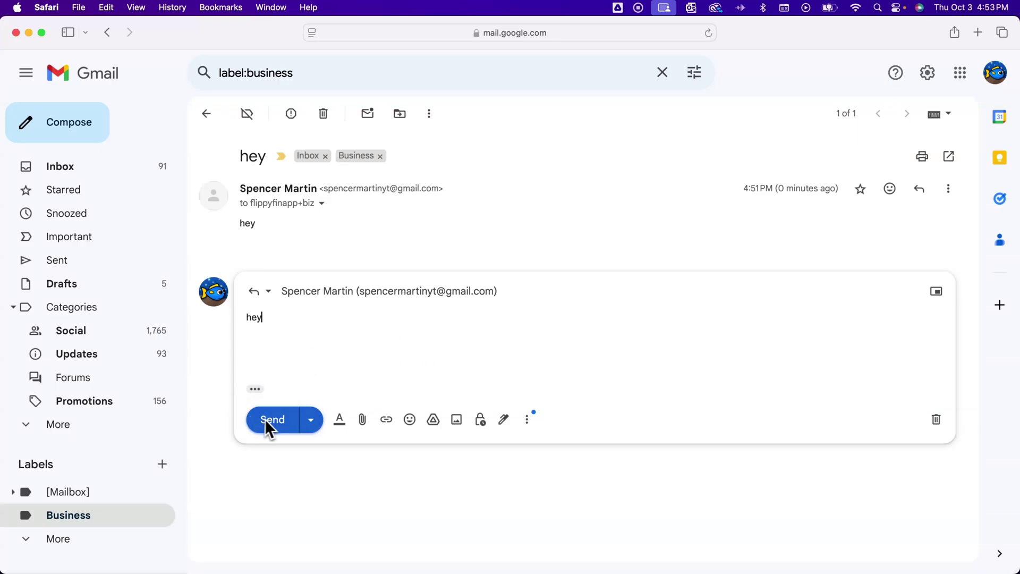
click(270, 423)
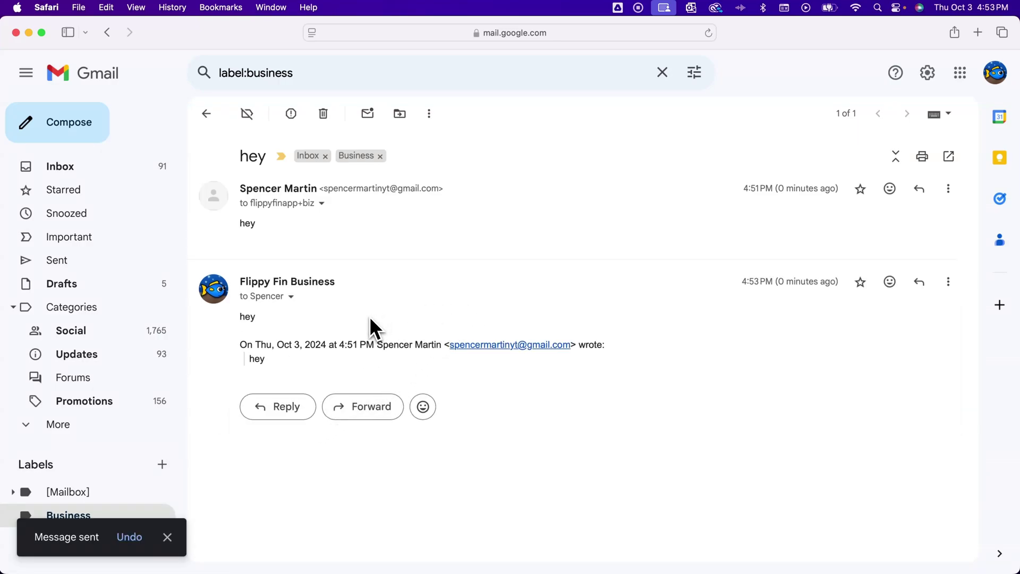
- Check the reply's sender details, then reopen Business to see the two-message 'hey' thread
click(291, 297)
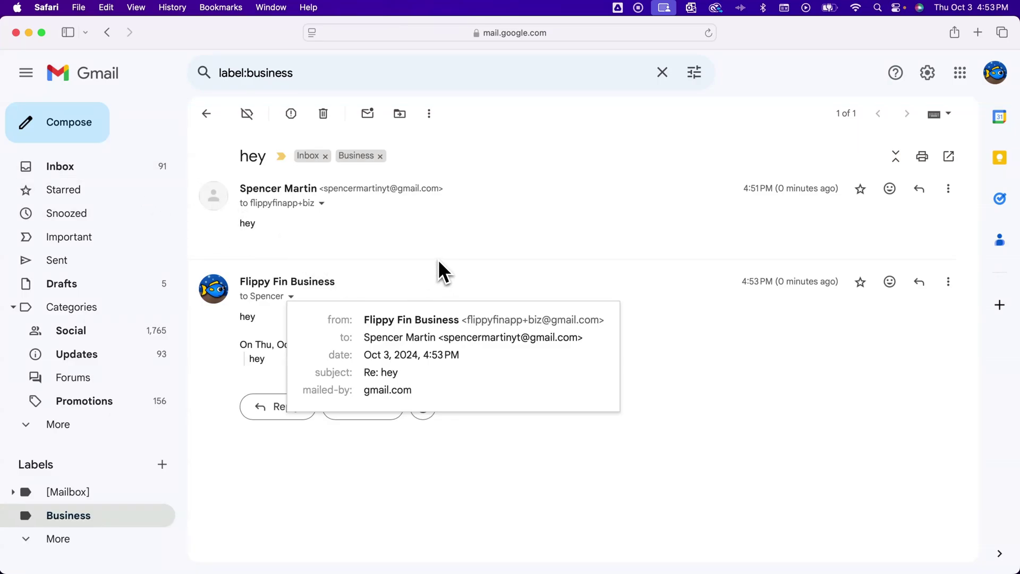
click(116, 168)
click(116, 168)
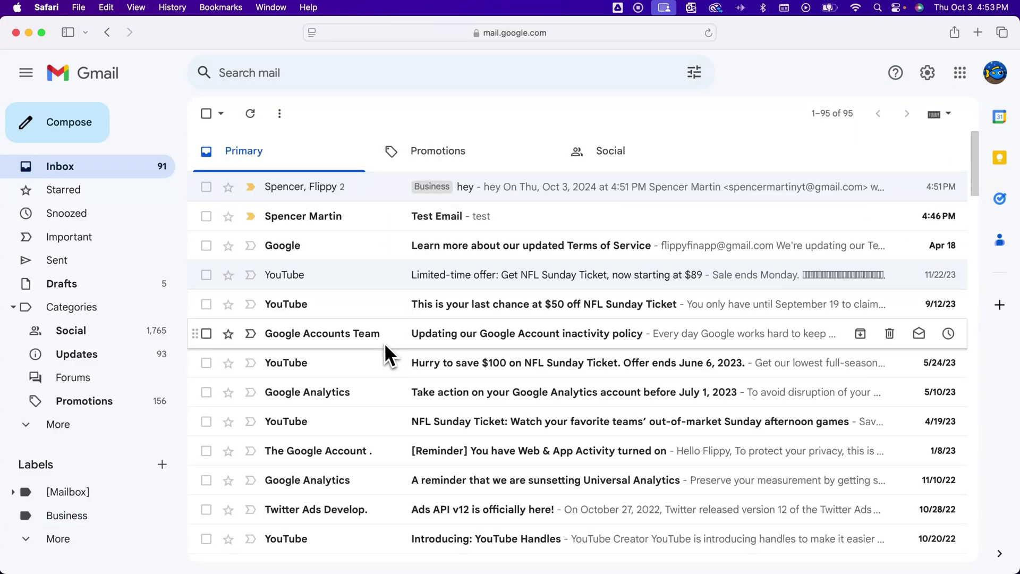
click(72, 520)
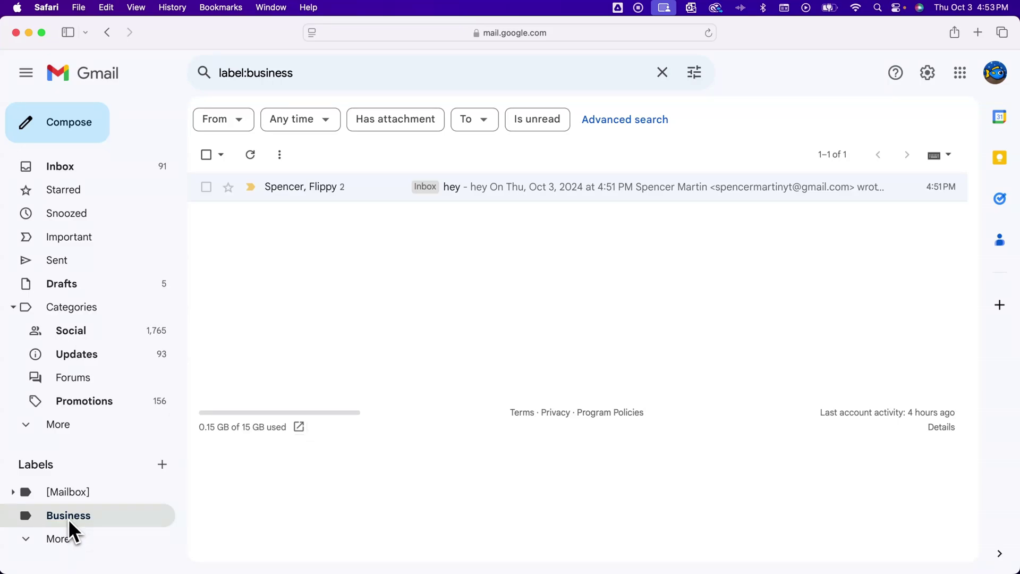